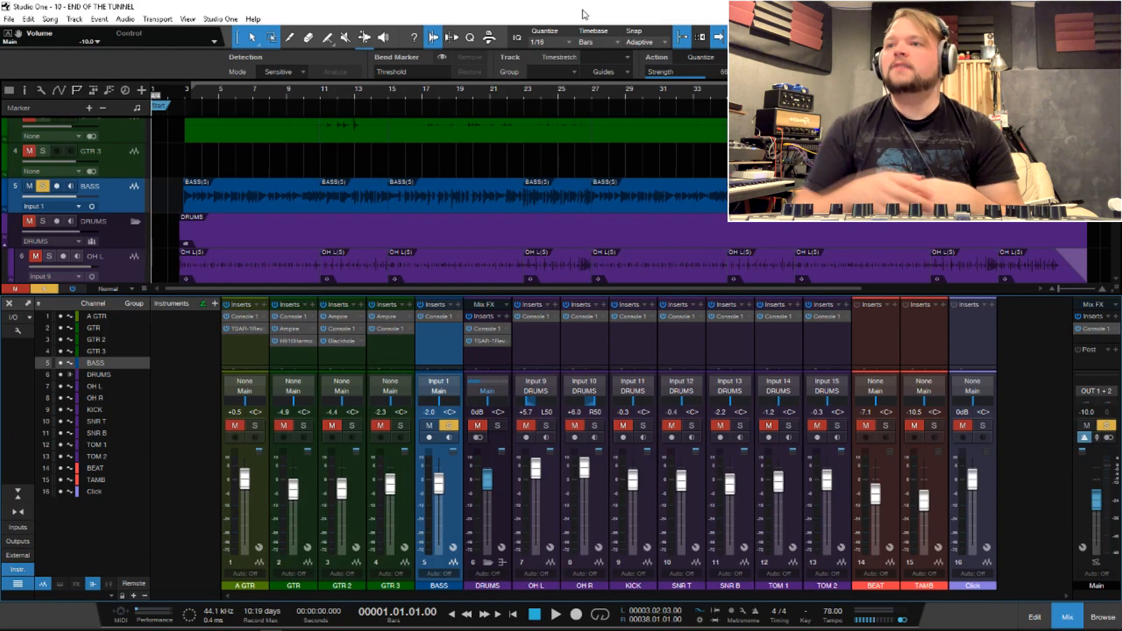
Unsolo the bass, play the full mix from bar 2, and set the bass level to 3.8 dB with a 25 Hz low cut.
key("s")
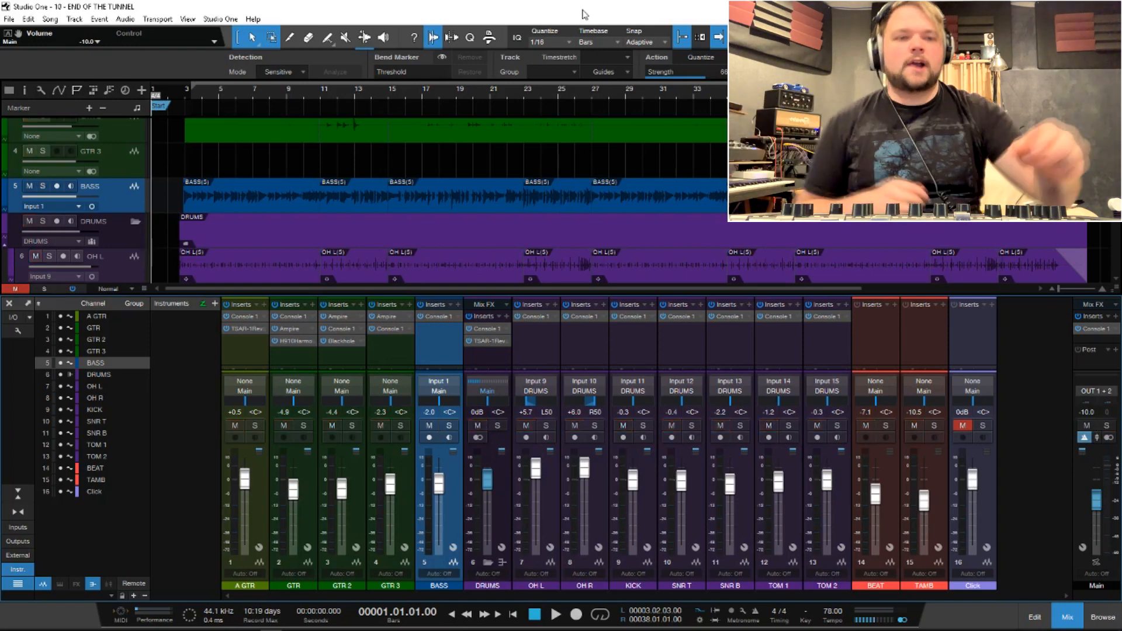
key("KP_Add")
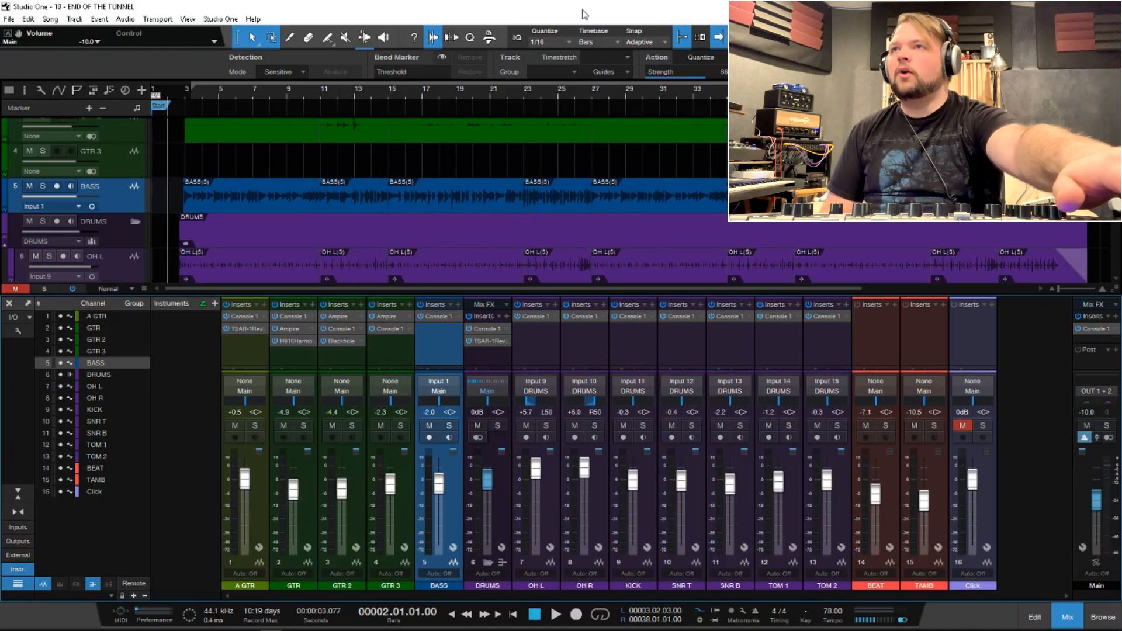
key("space")
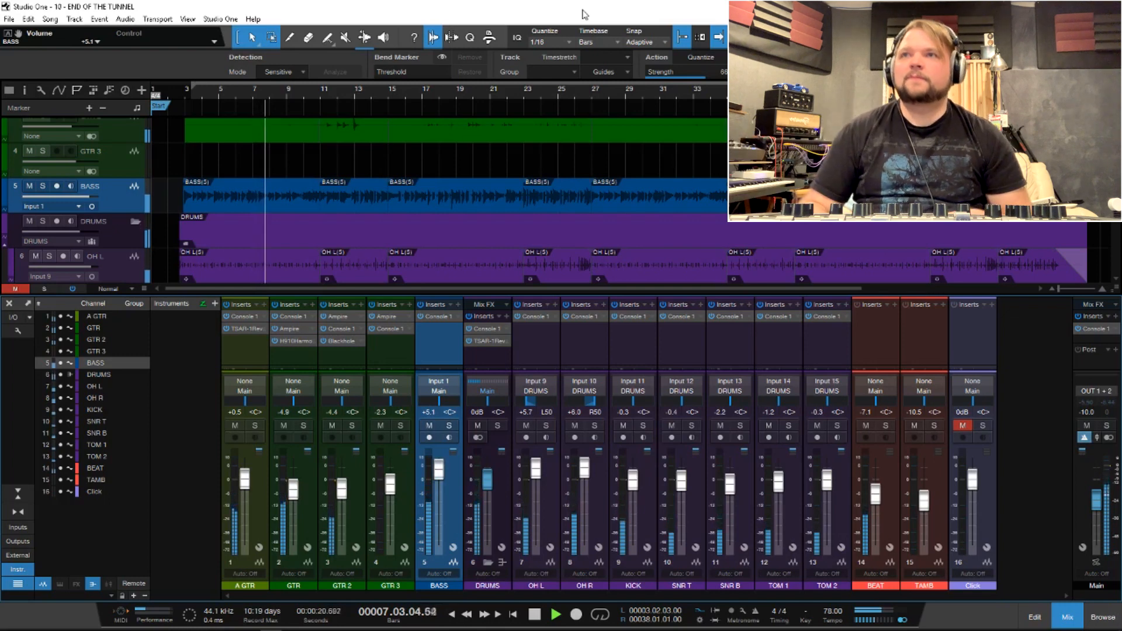
key("space")
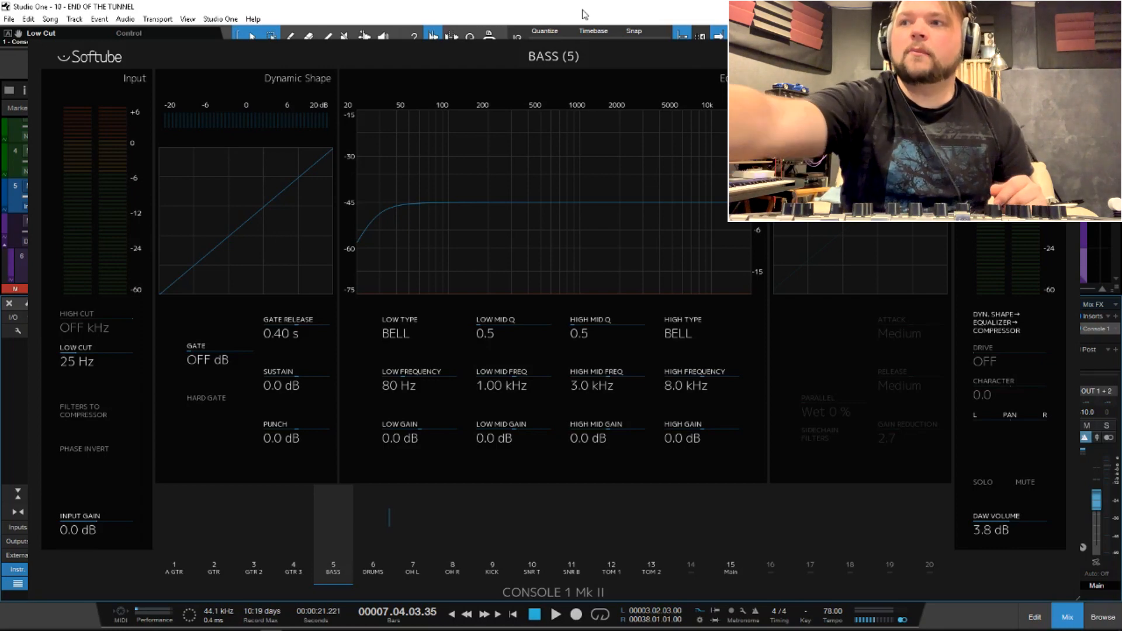
Solo the bass and set its Console 1 Drive to 6.4 and Character to -6.0 while auditioning it.
key("s")
key("space")
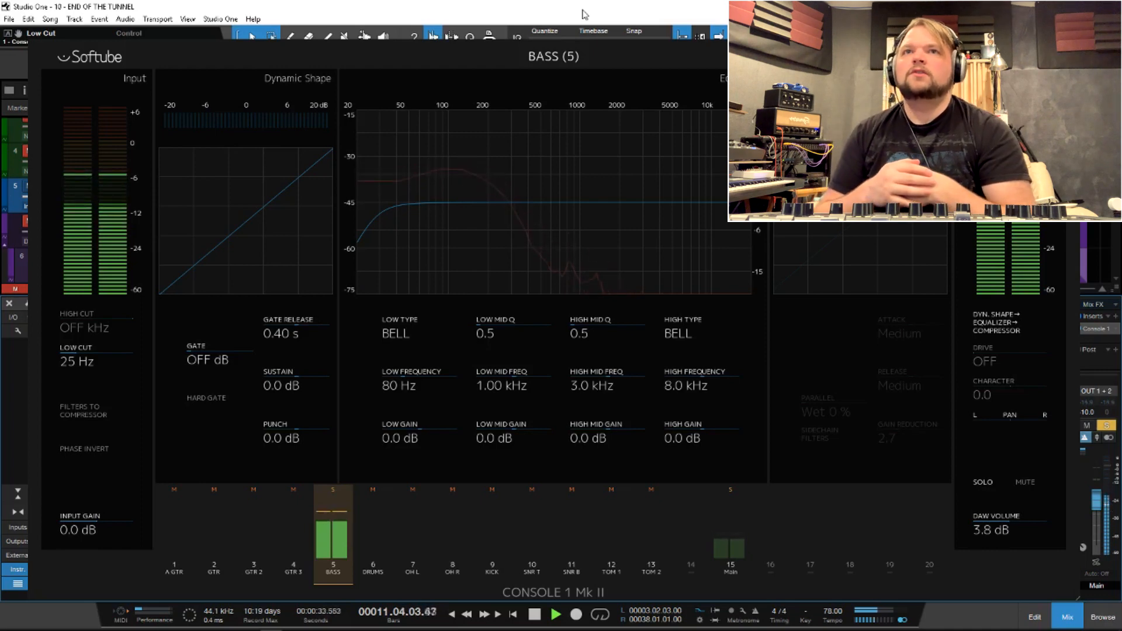
key("space")
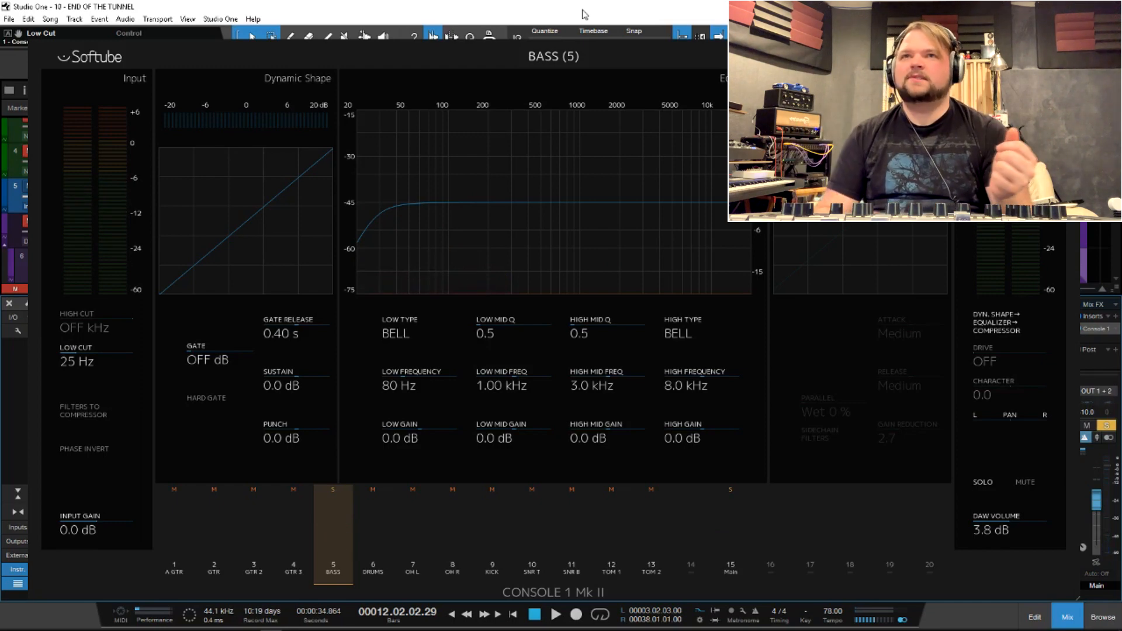
key("space")
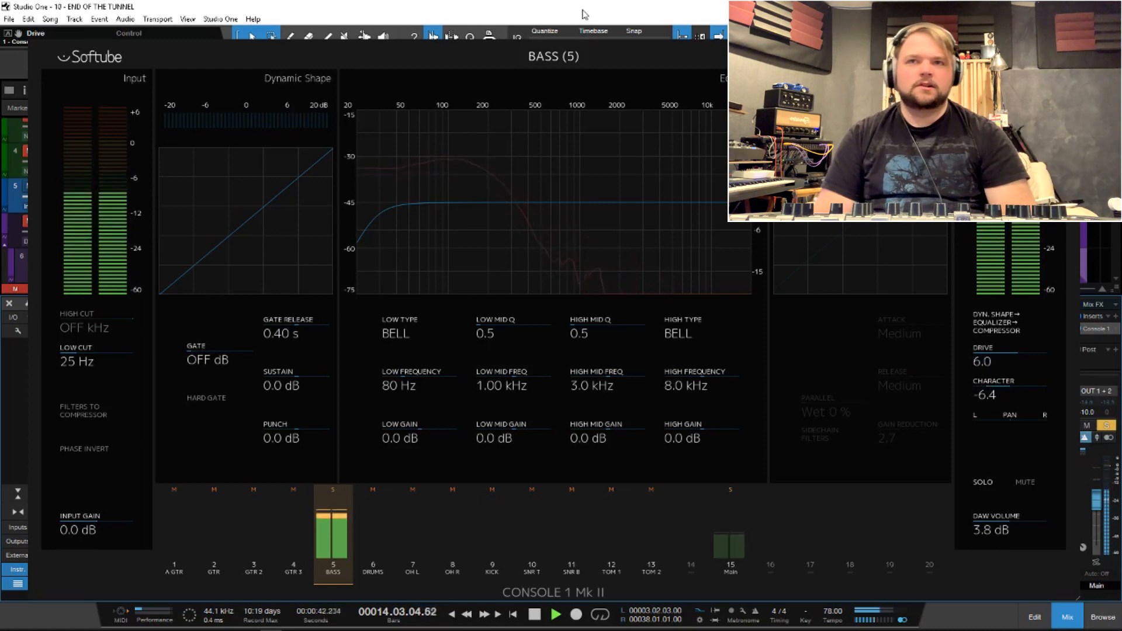
key("space")
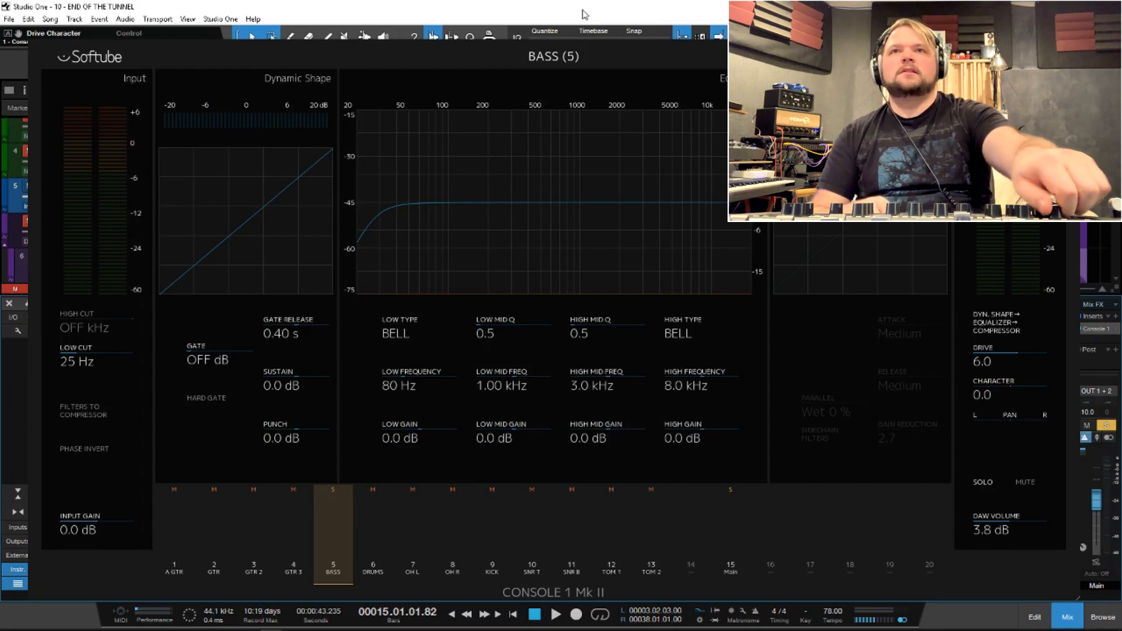
key("space")
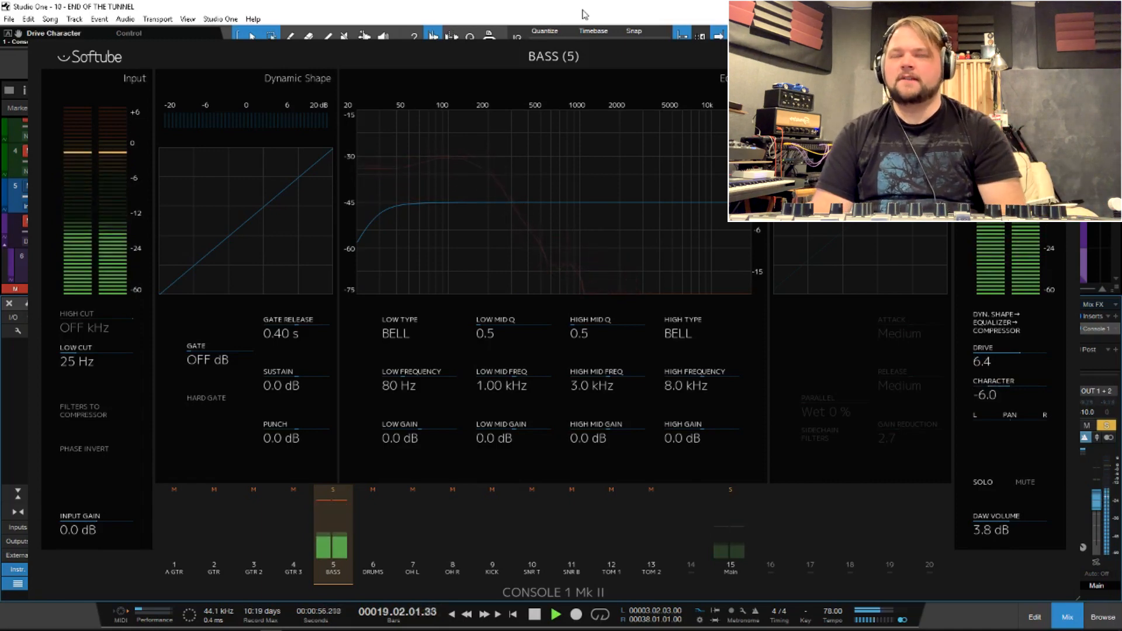
Set the bass level to +0.6 dB in the full mix and check the balance by replaying from bar 3.
key("space")
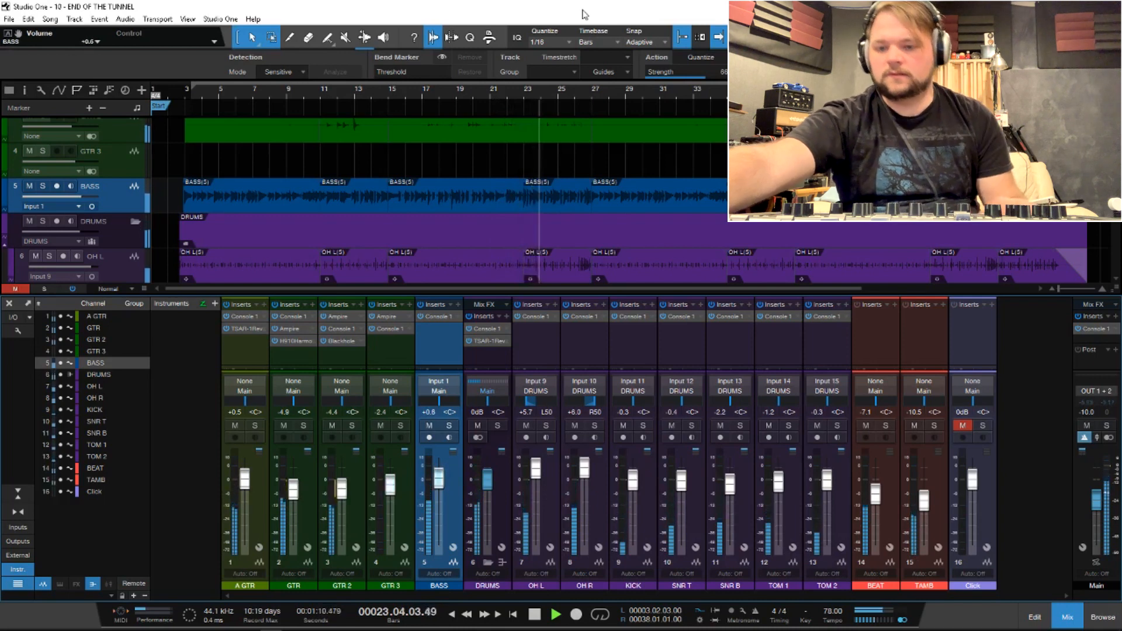
key("space")
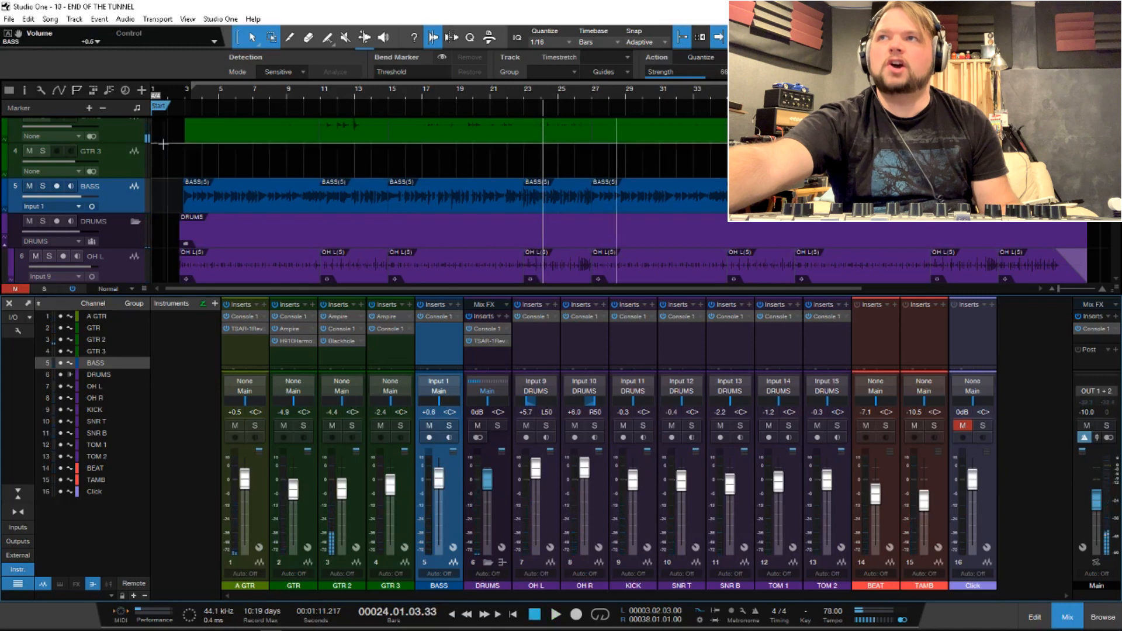
left_click(190, 104)
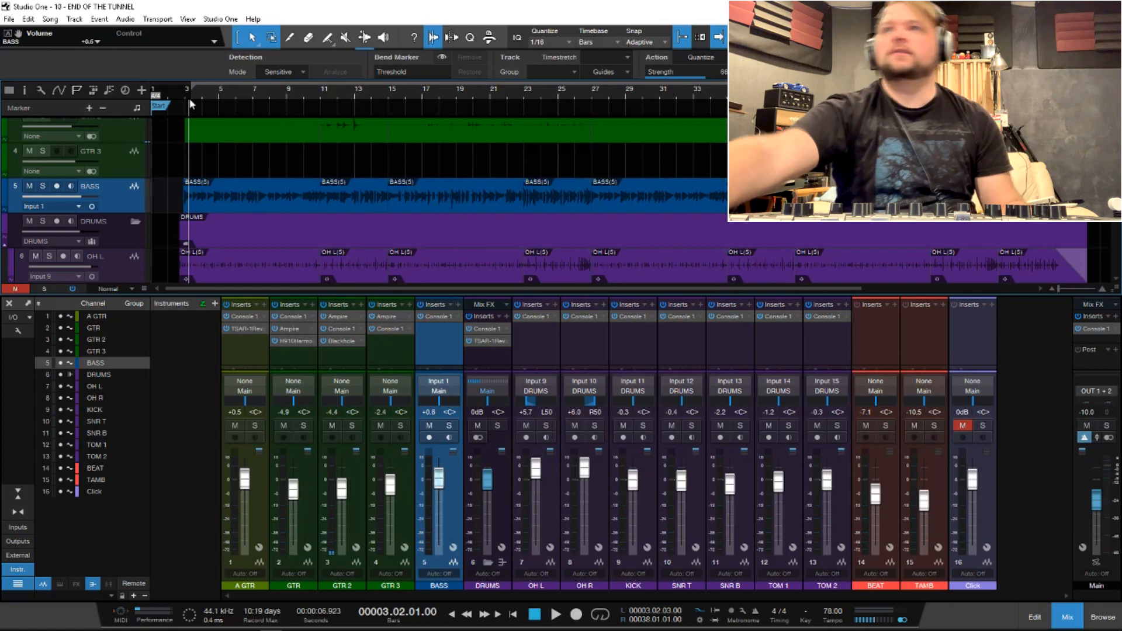
key("space")
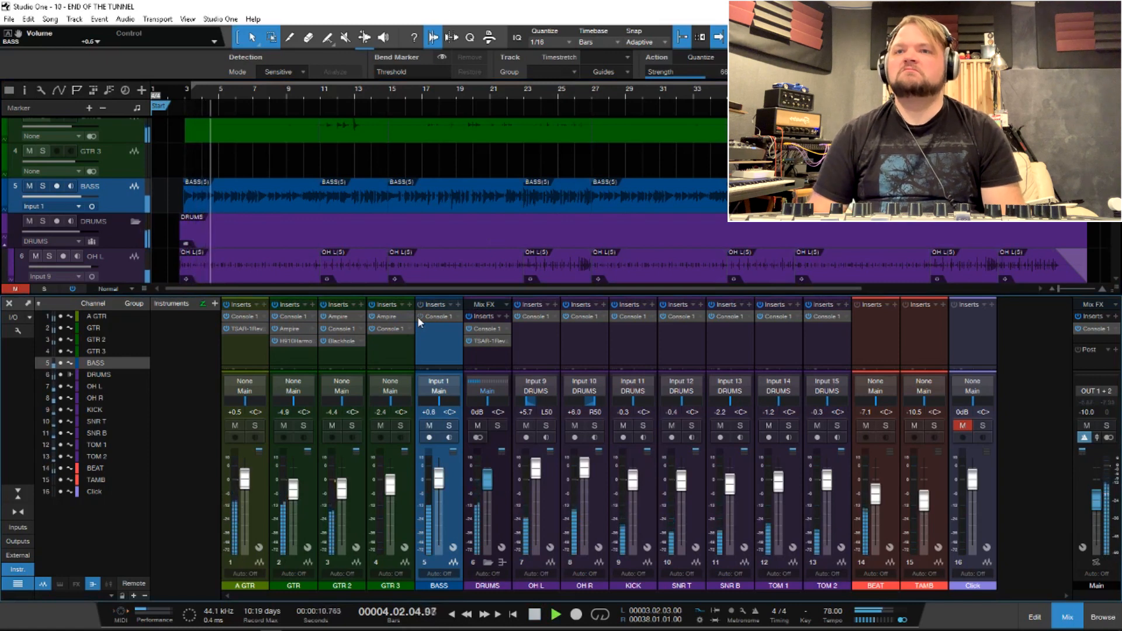
key("space")
key("space")
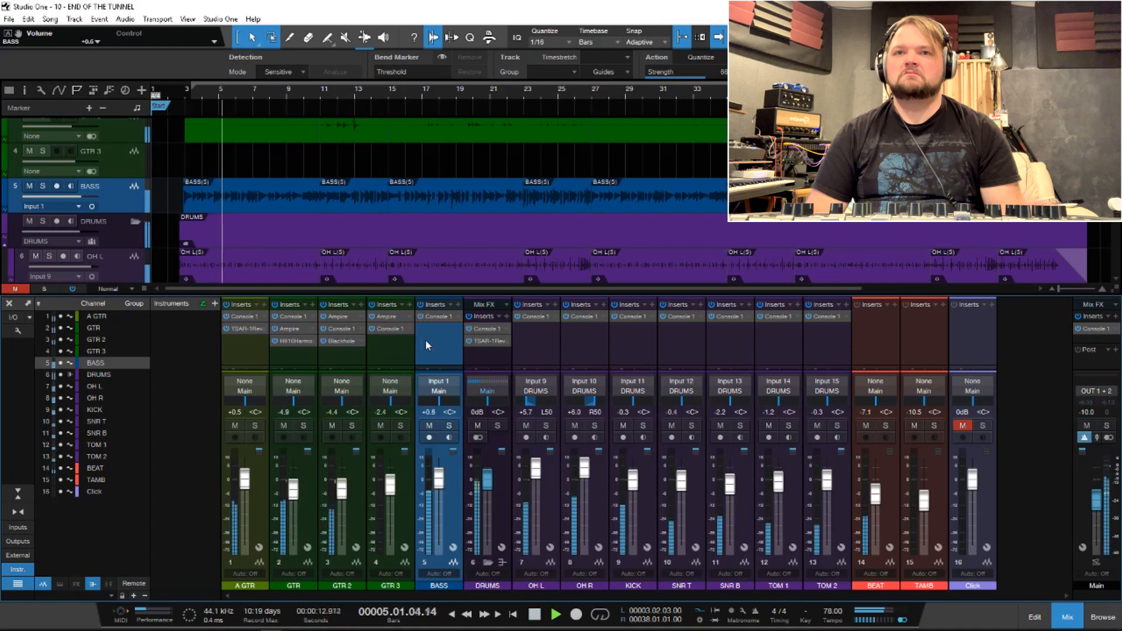
key("space")
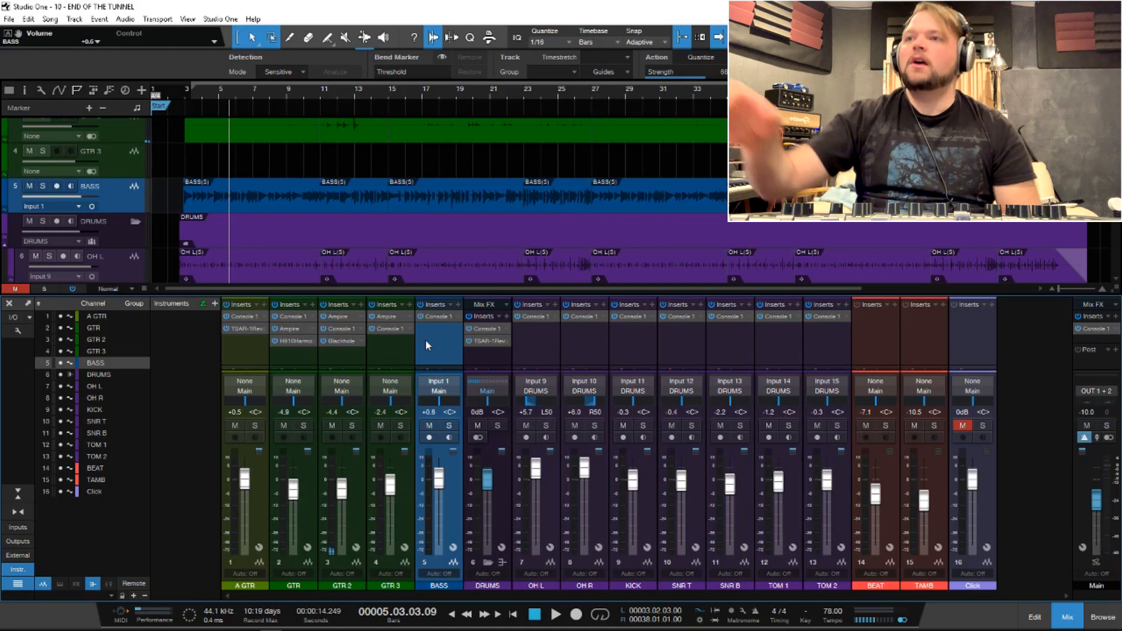
Solo the bass and boost its high mids by 7.6 dB at 2.3 kHz with a Q of 1.1.
key("s")
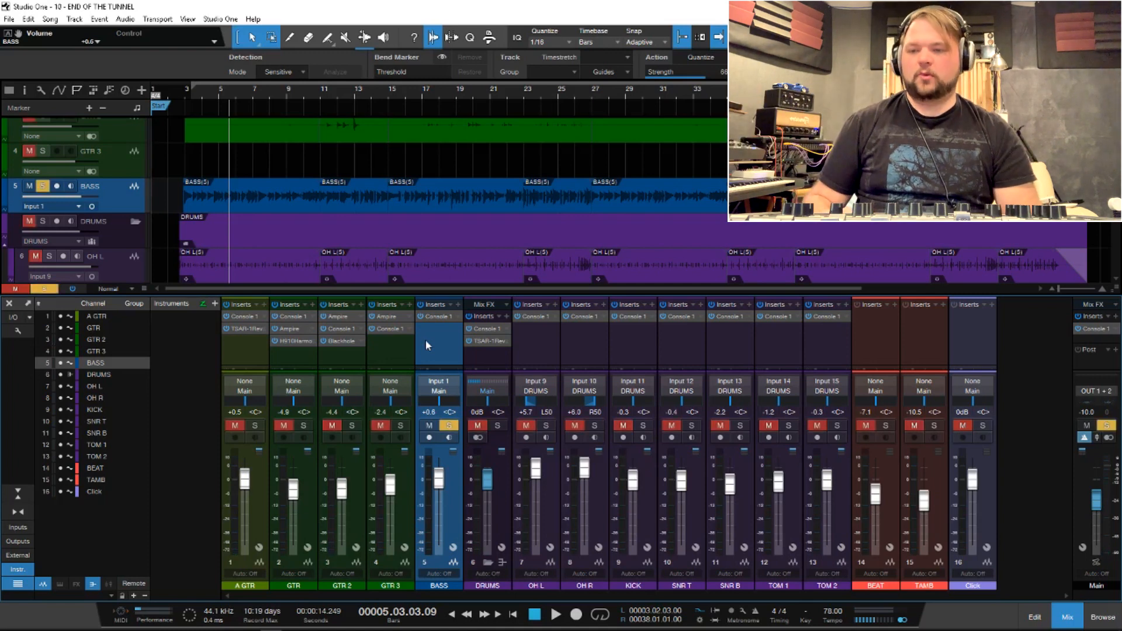
key("space")
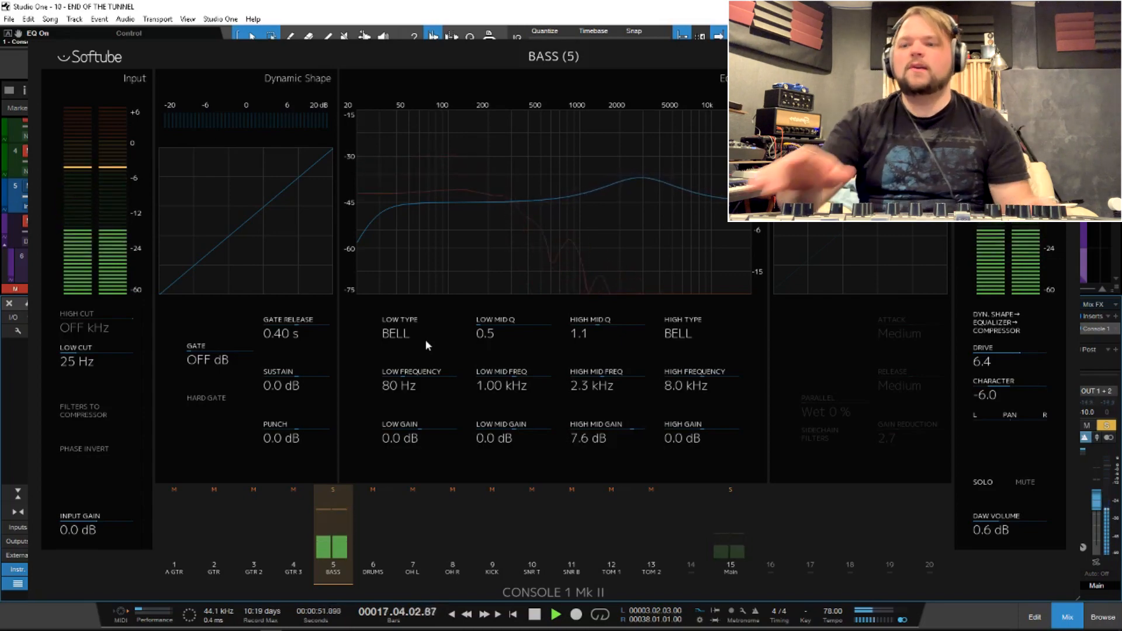
key("space")
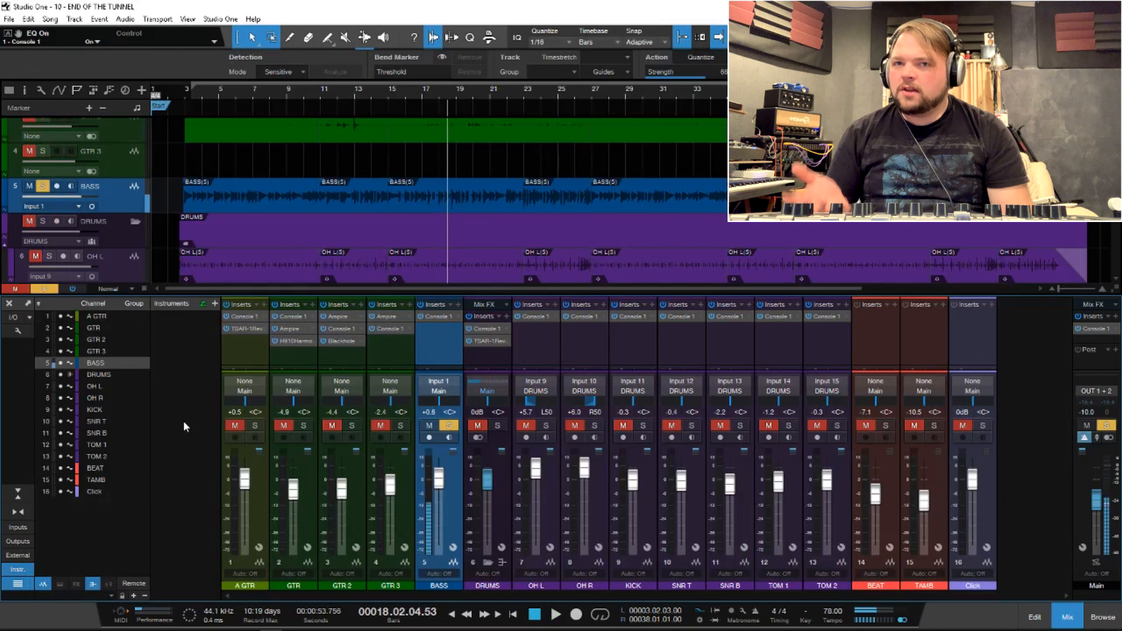
Unsolo the bass and play the full mix from bar 3, setting the bass level to 0.9 dB.
left_click(188, 93)
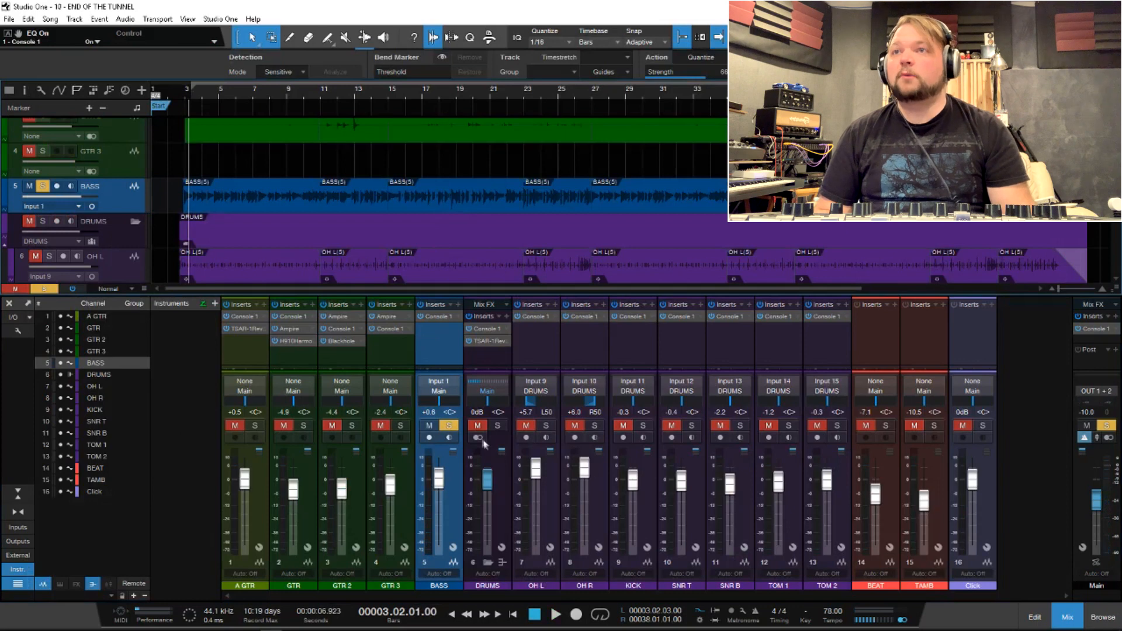
left_click(449, 426)
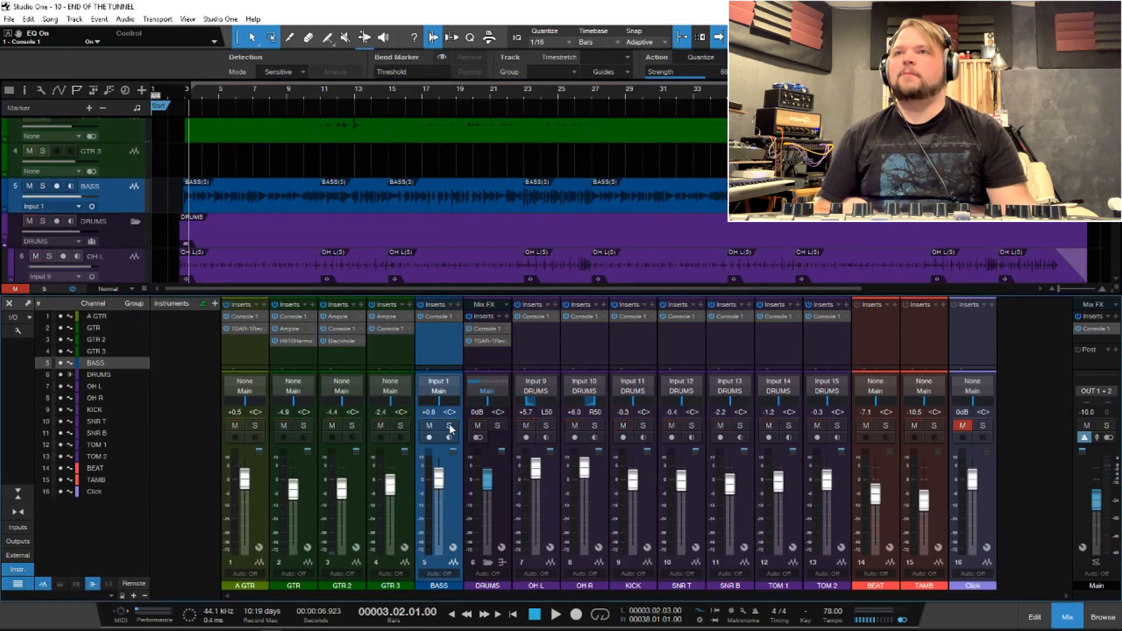
key("space")
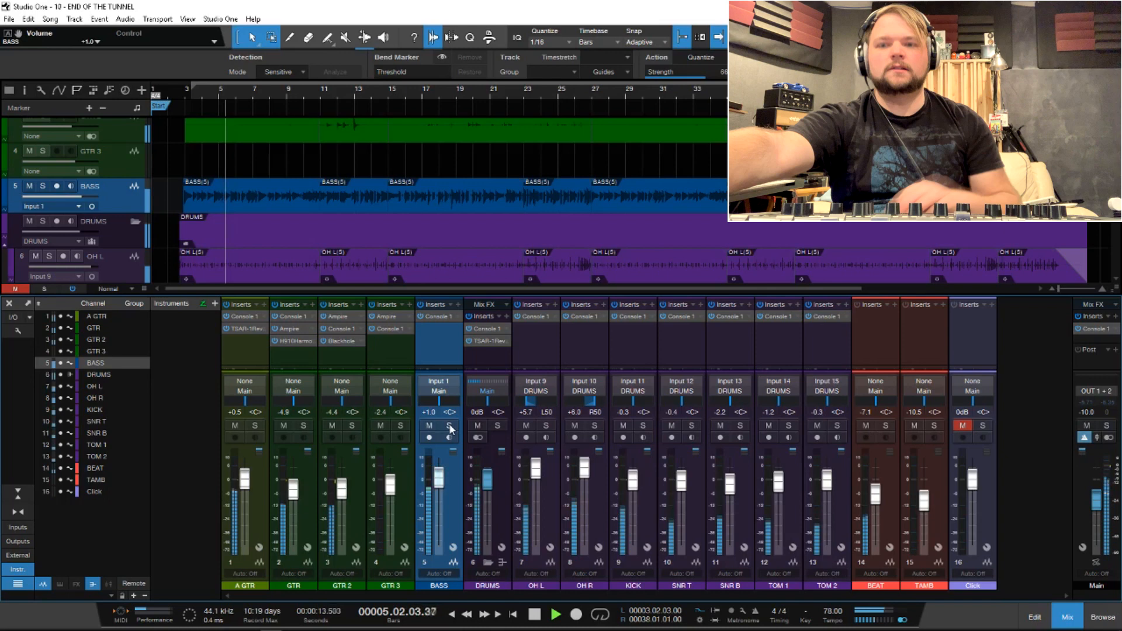
Compress the soloed bass with Peak Reduction at 42.5, and rebalance it at +0.4 dB in the full mix.
key("space")
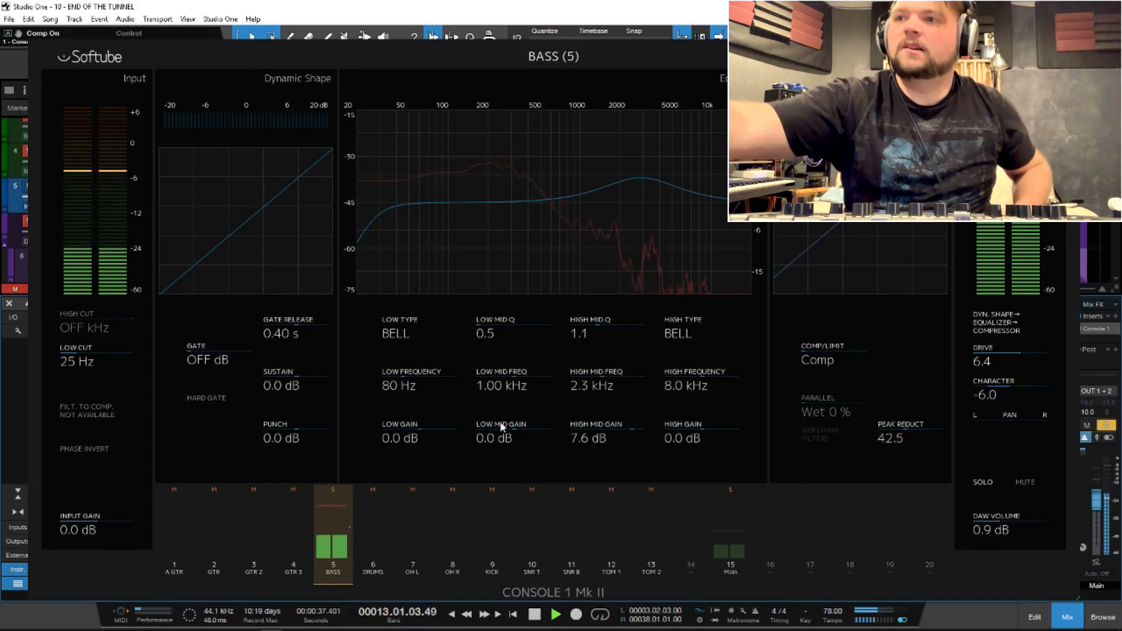
key("s")
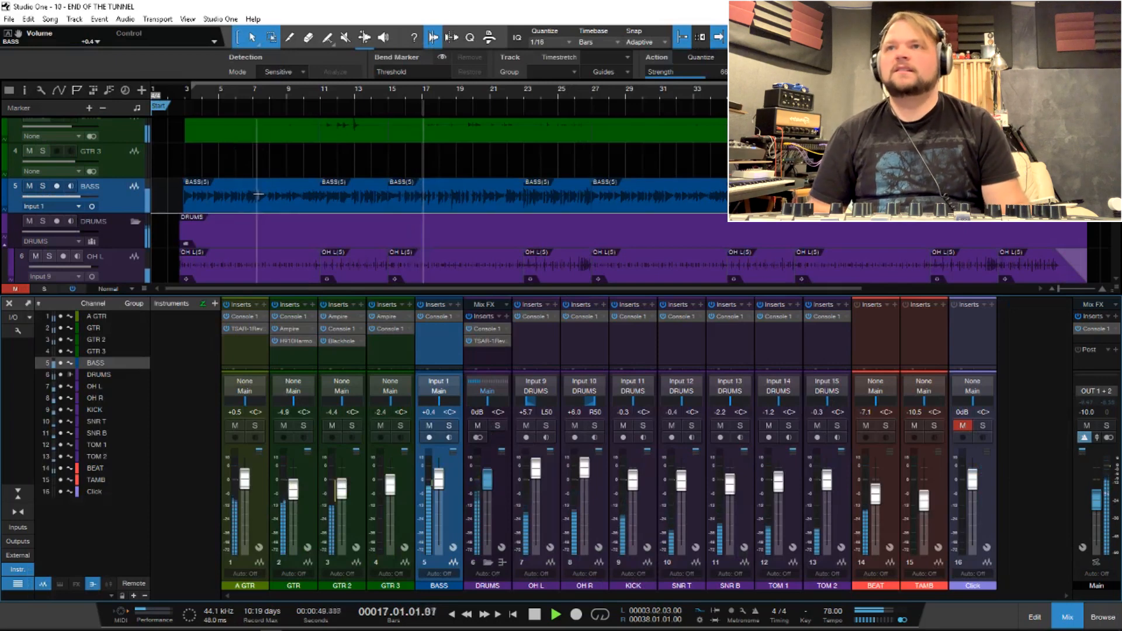
key("space")
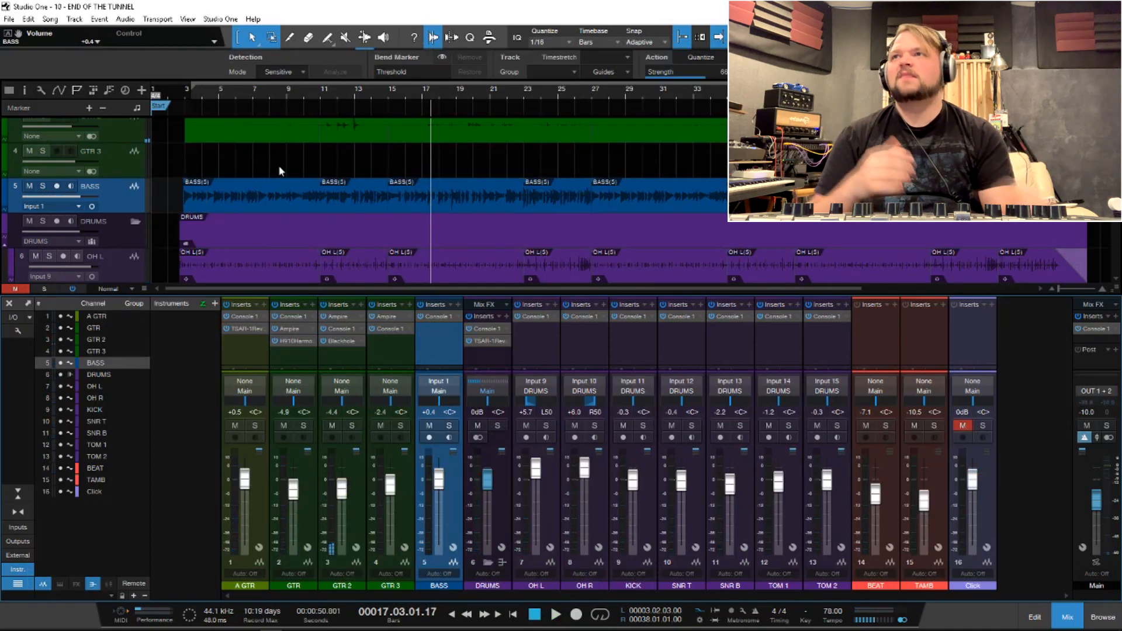
Duplicate the BASS track completely and return the playback position to bar 3.
right_click(113, 196)
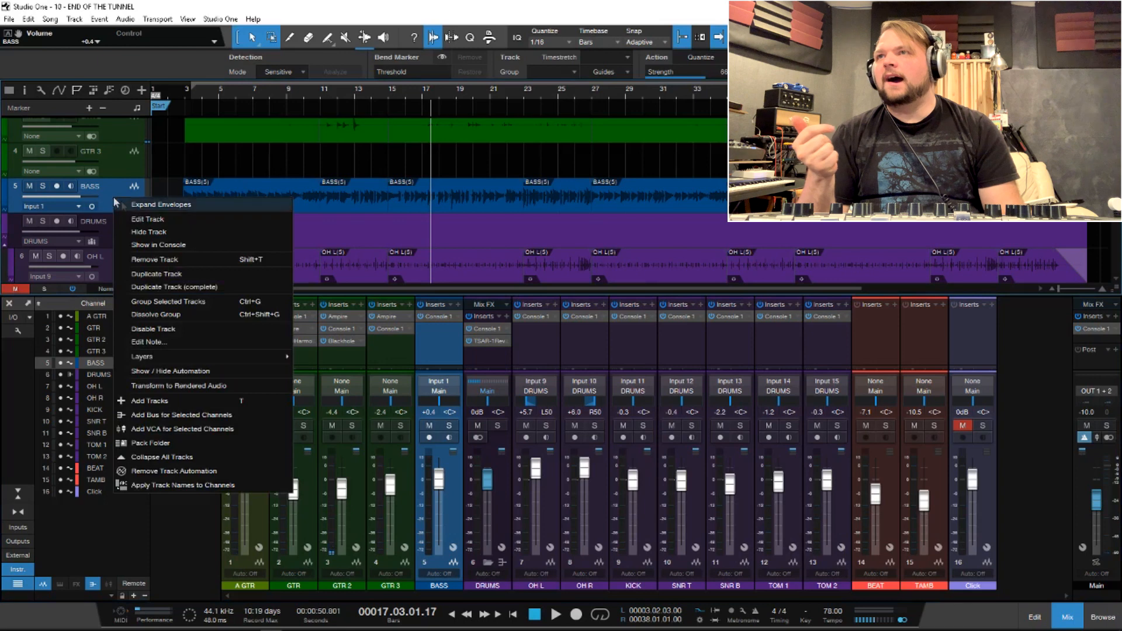
left_click(140, 287)
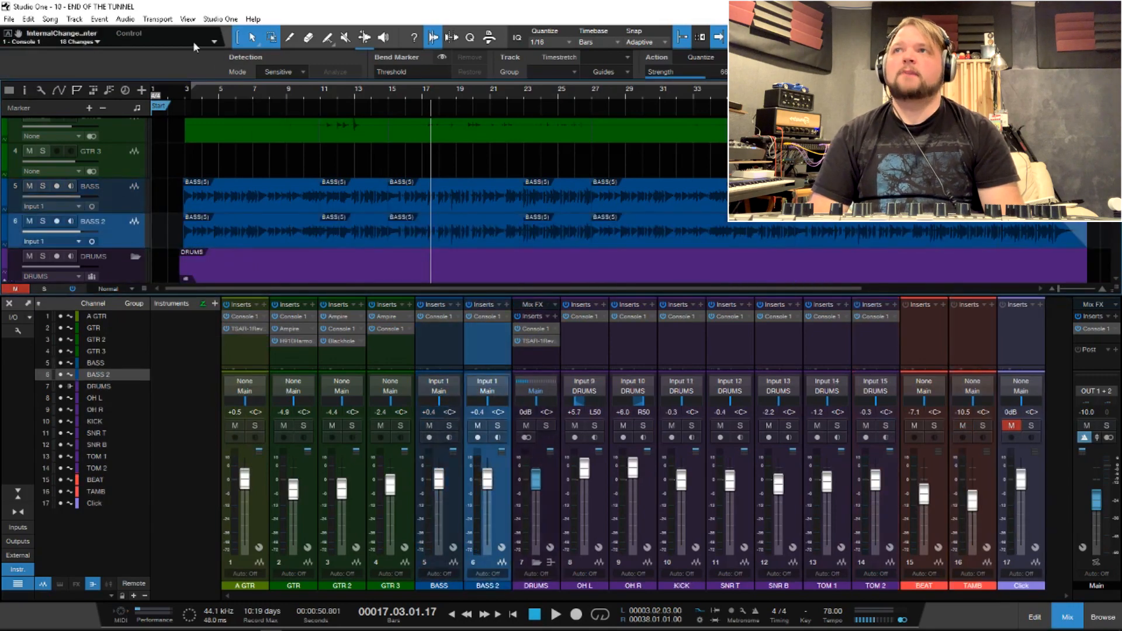
left_click(185, 90)
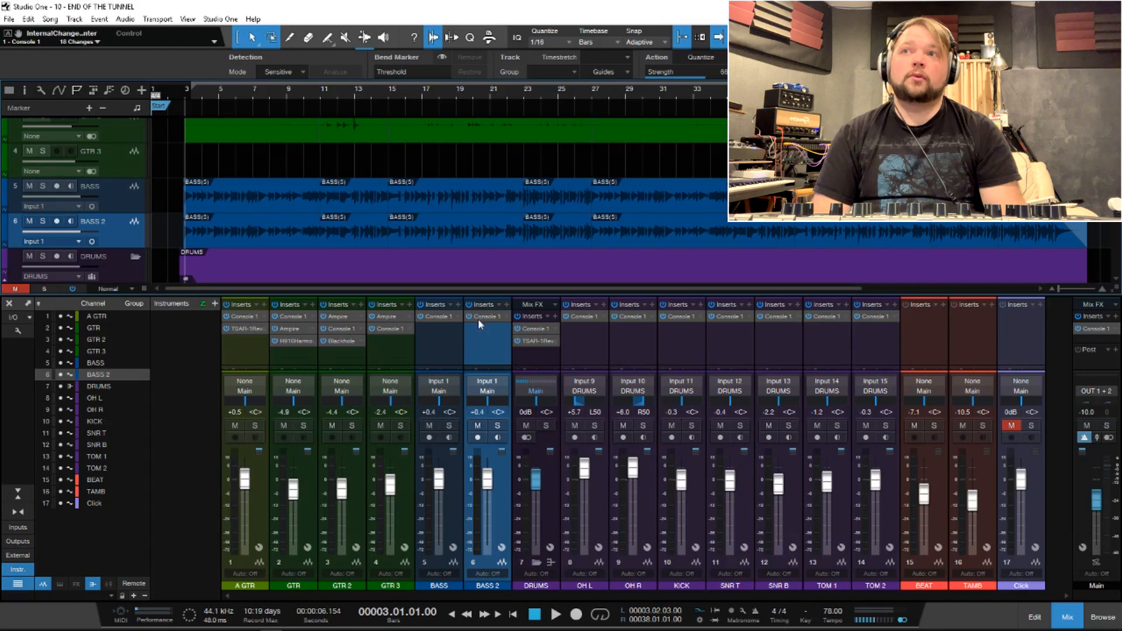
left_click_drag(166, 201, 1105, 230)
left_click(1104, 231)
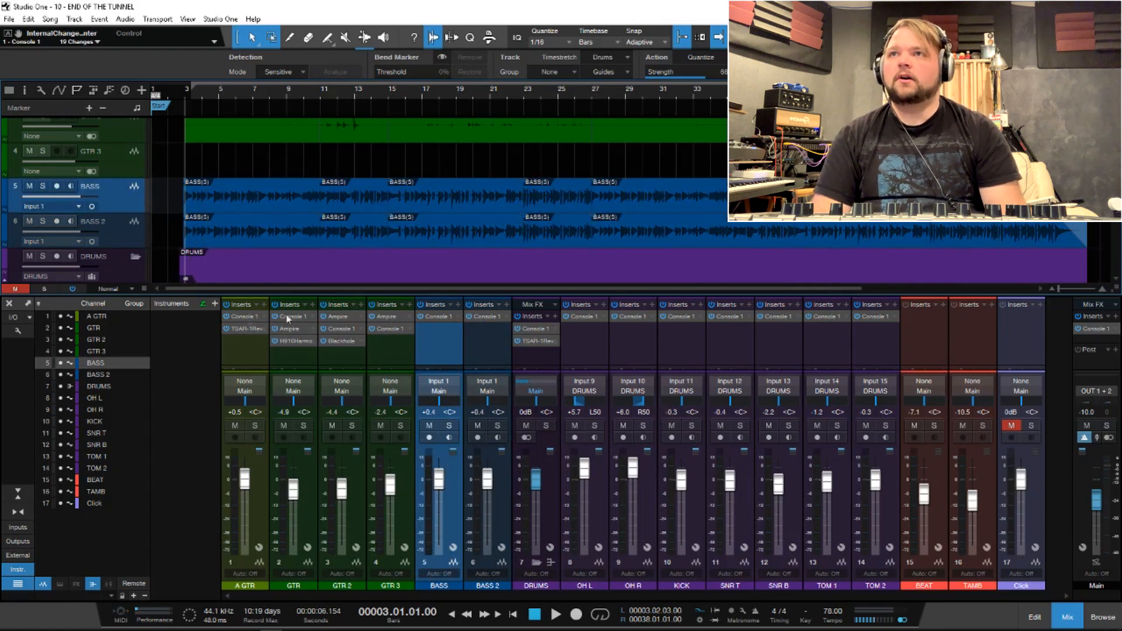
Replace the Console 1 insert on BASS 2 with a fresh Console 1 at default settings.
left_click(500, 338)
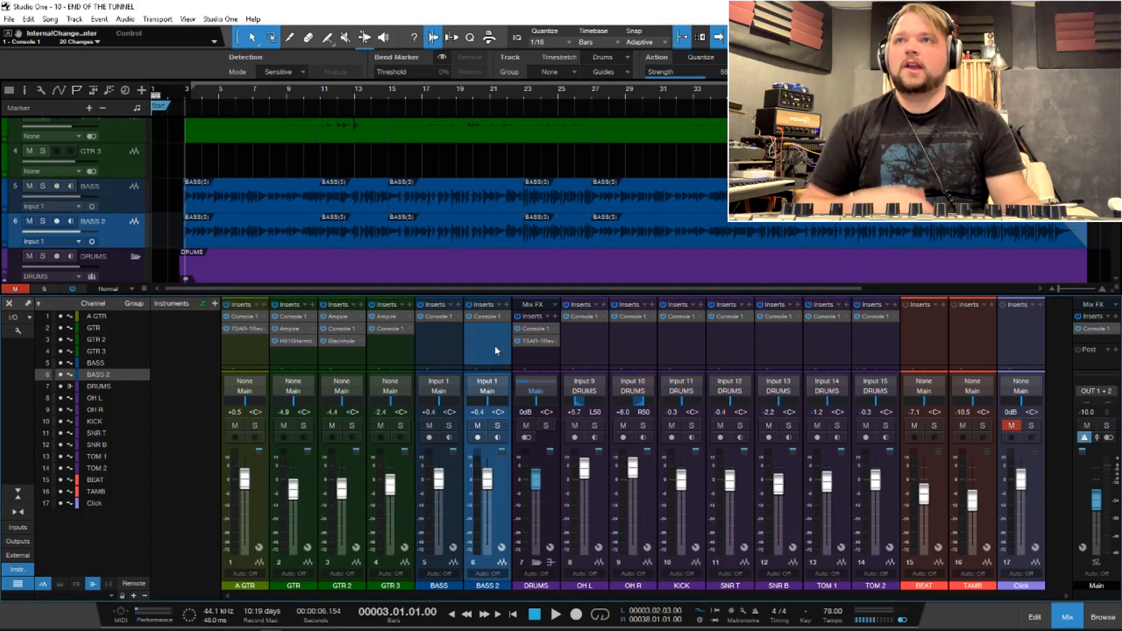
right_click(505, 315)
left_click(516, 435)
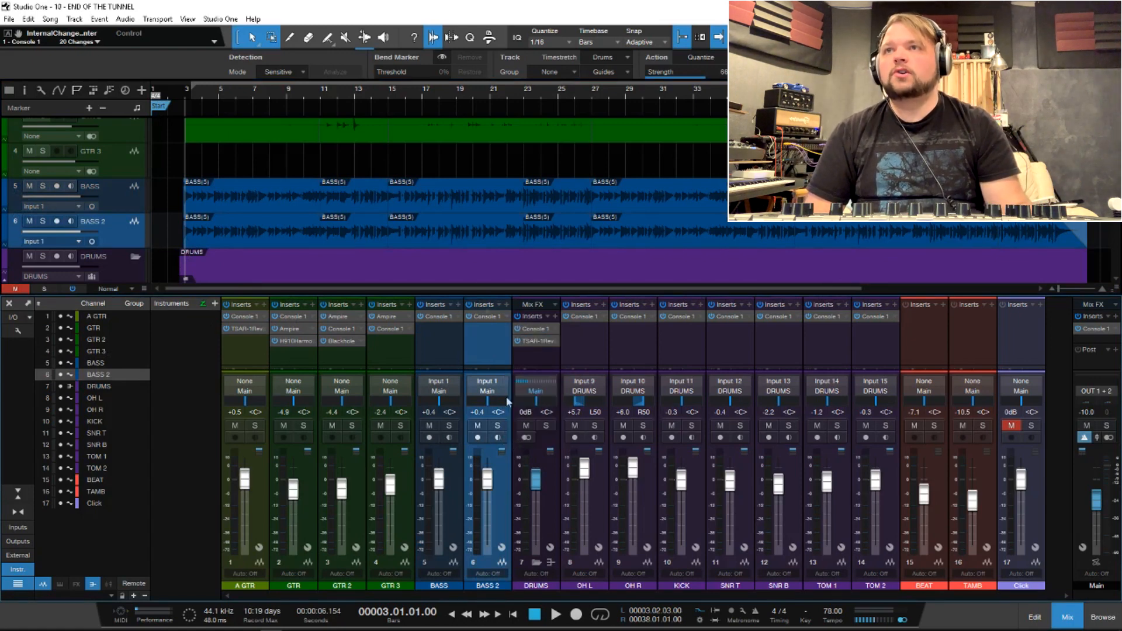
left_click(510, 312)
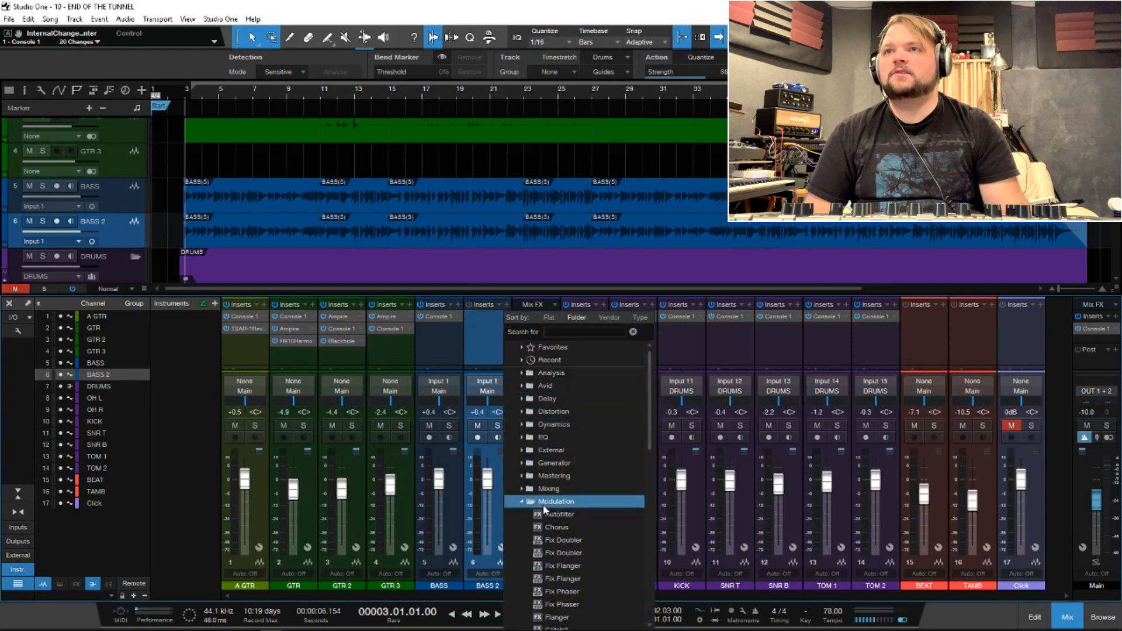
left_click(551, 490)
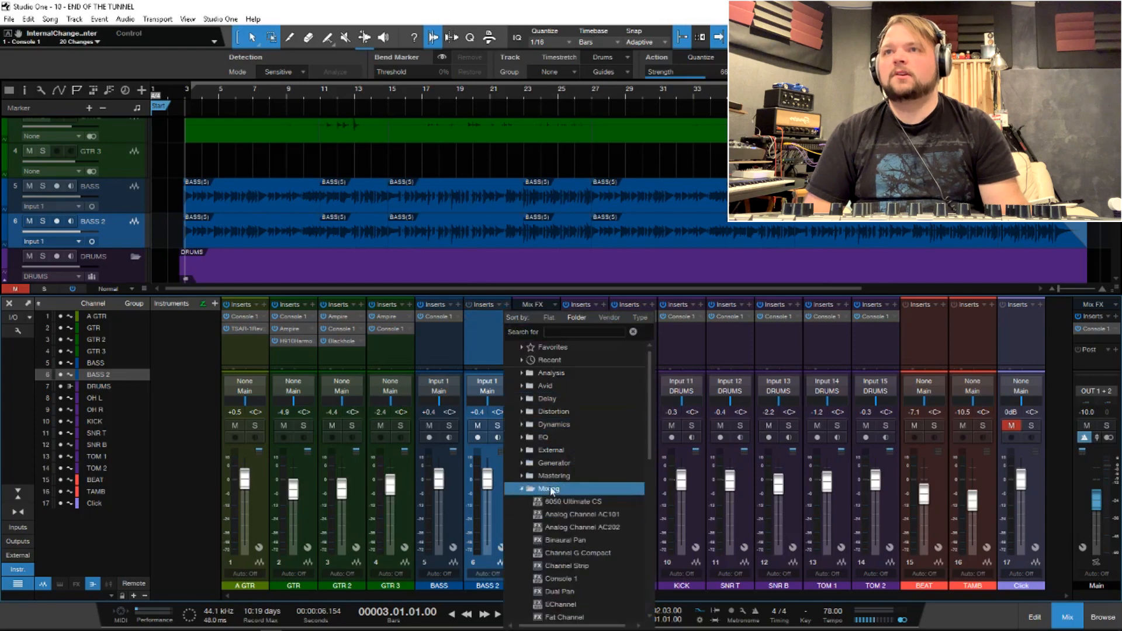
left_click(566, 571)
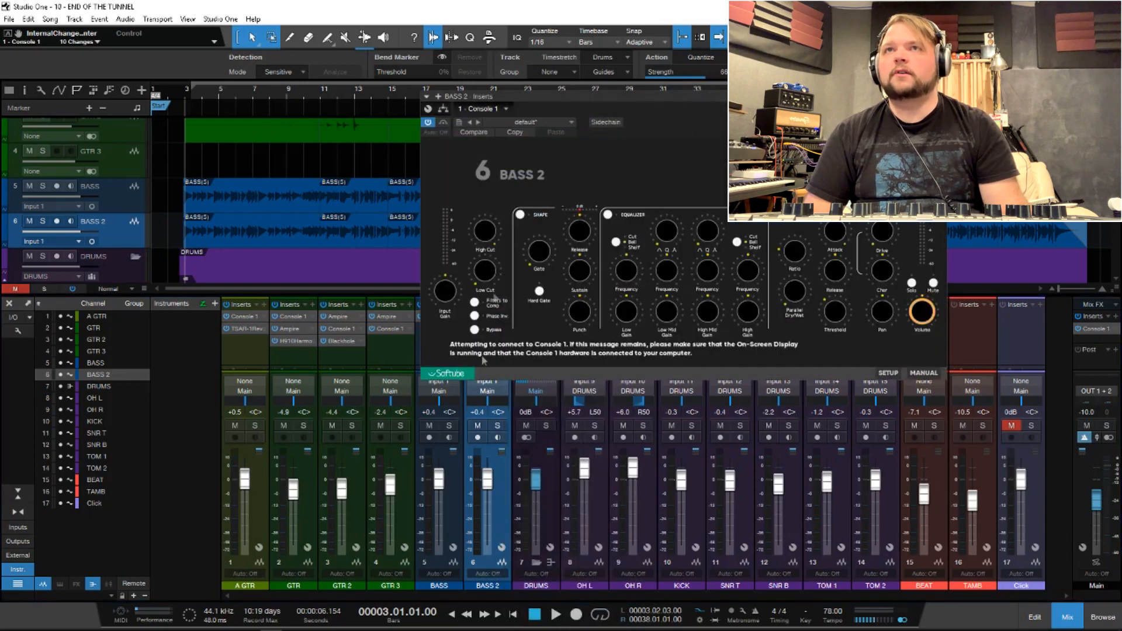
left_click(940, 96)
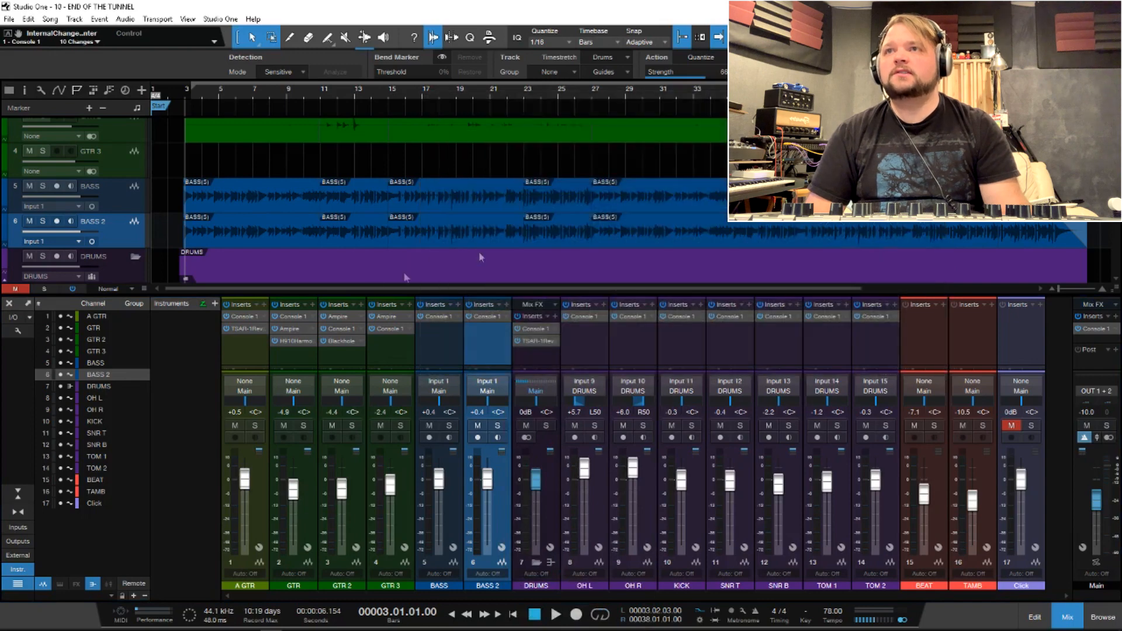
Solo the original BASS track and play it from bar 3.
left_click(450, 419)
left_click(449, 425)
key("space")
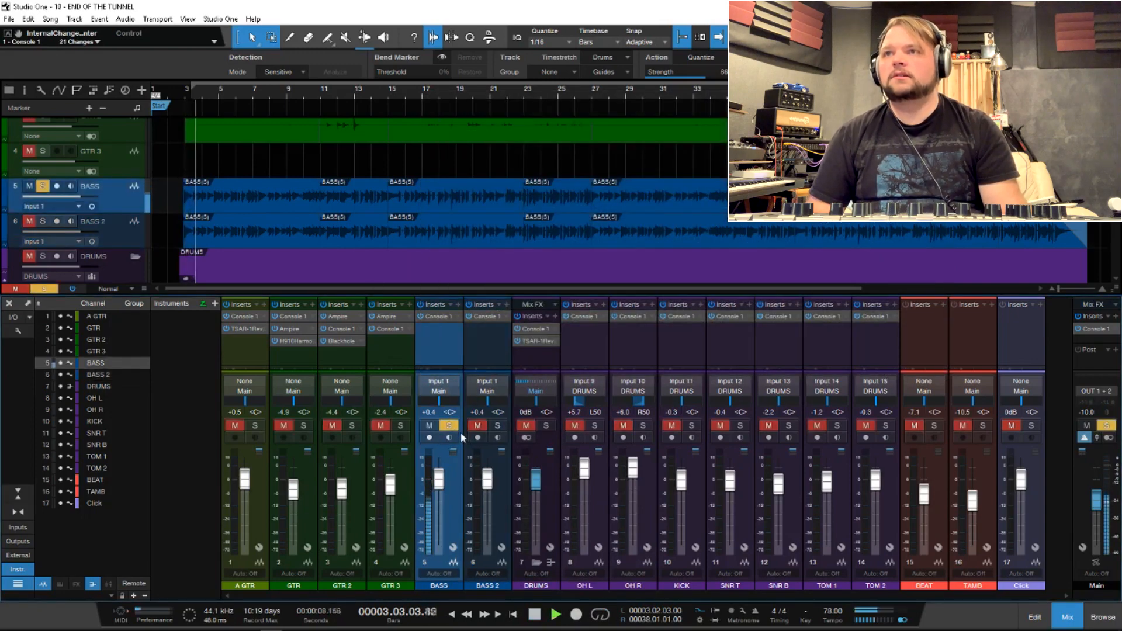
Switch the solo from the original BASS track to BASS 2 and play it for comparison.
left_click(449, 425)
key("space")
left_click(498, 425)
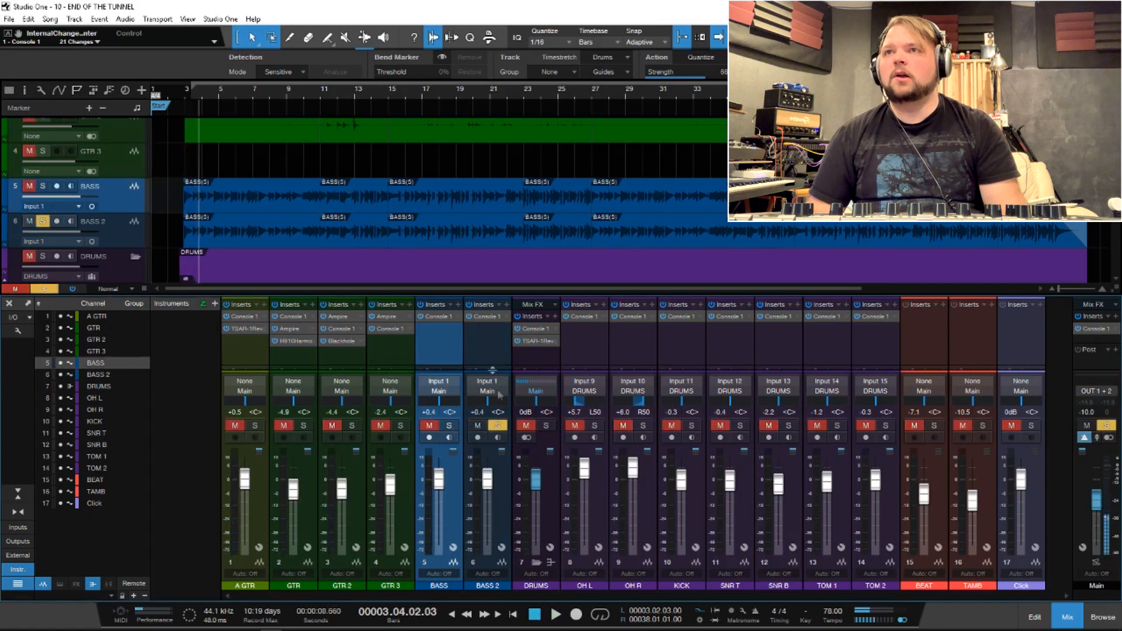
key("space")
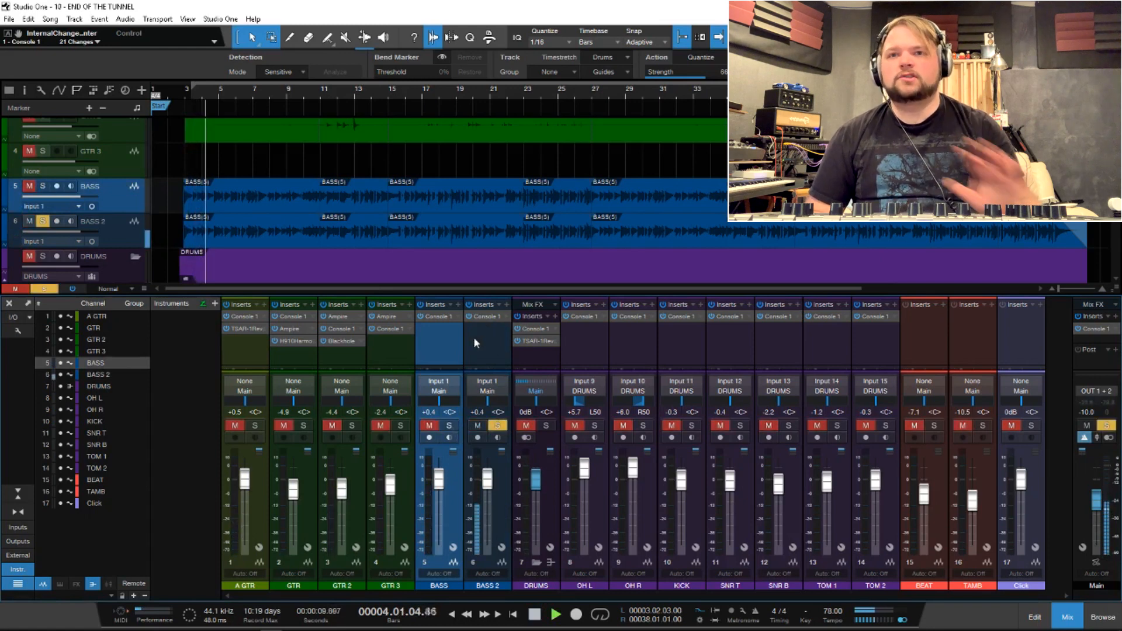
Insert Bass Amp Room from the distortion effects on BASS 2 and load its Clean Fat 4 preset.
left_click(506, 305)
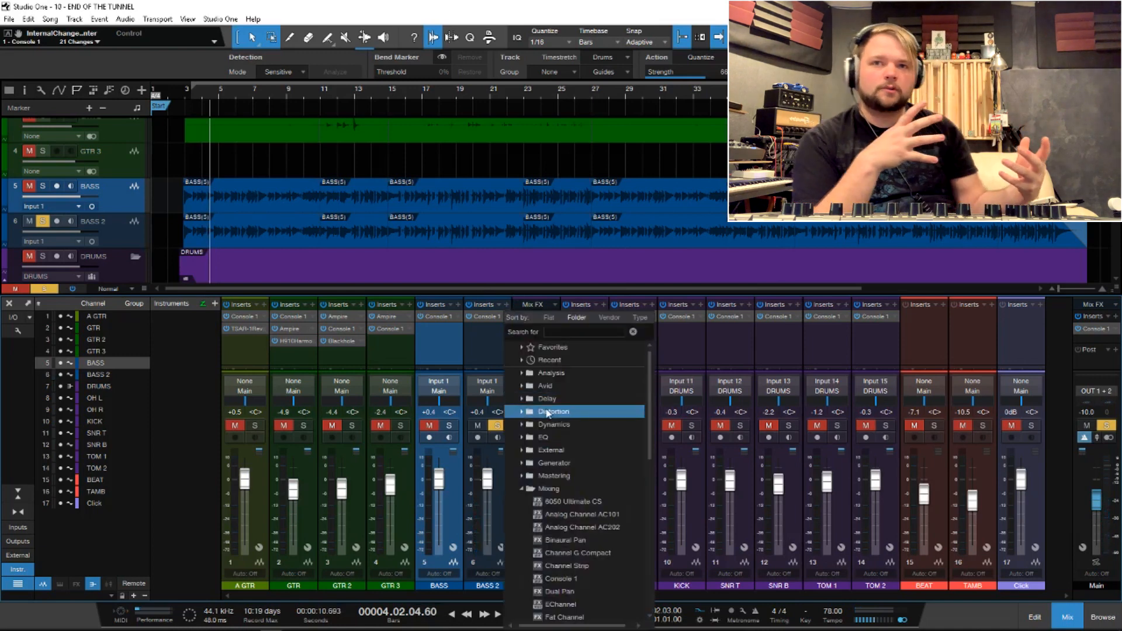
left_click(548, 412)
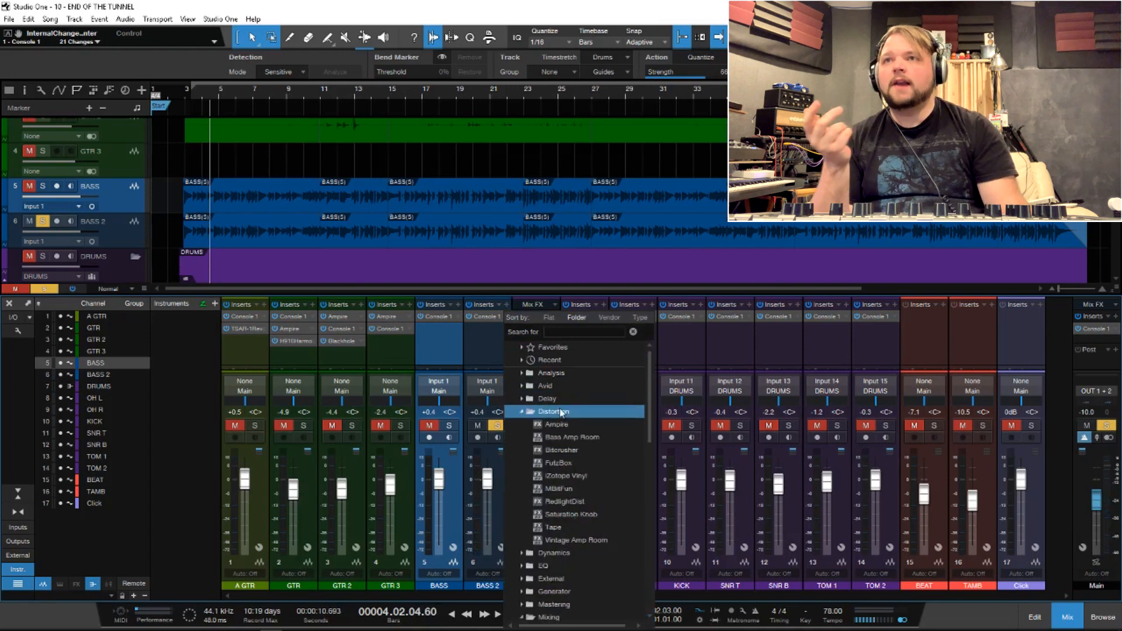
left_click(562, 438)
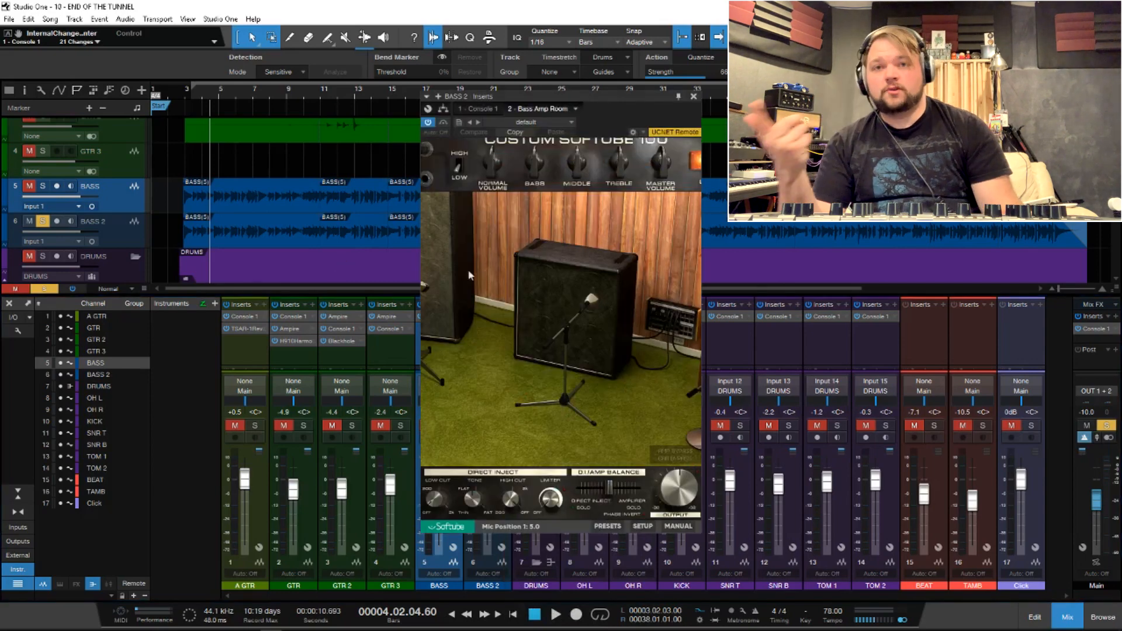
left_click(549, 124)
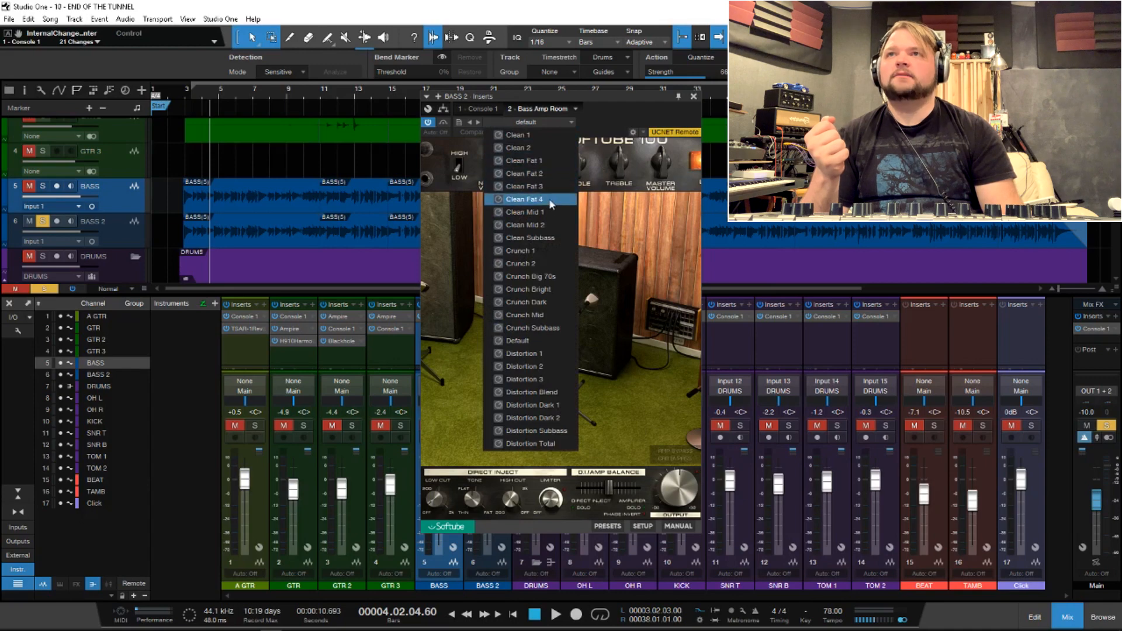
left_click(635, 281)
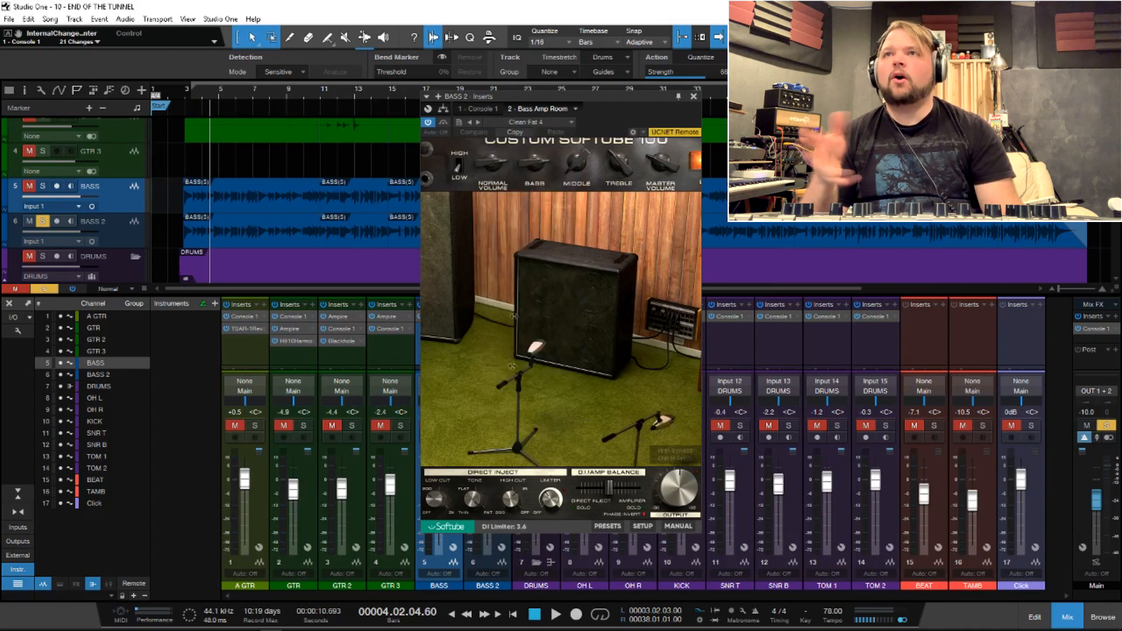
Set Bass Amp Room's DI Tone to 10.0 and audition the soloed BASS 2 with the amp on and bypassed.
left_click_drag(536, 164, 536, 159)
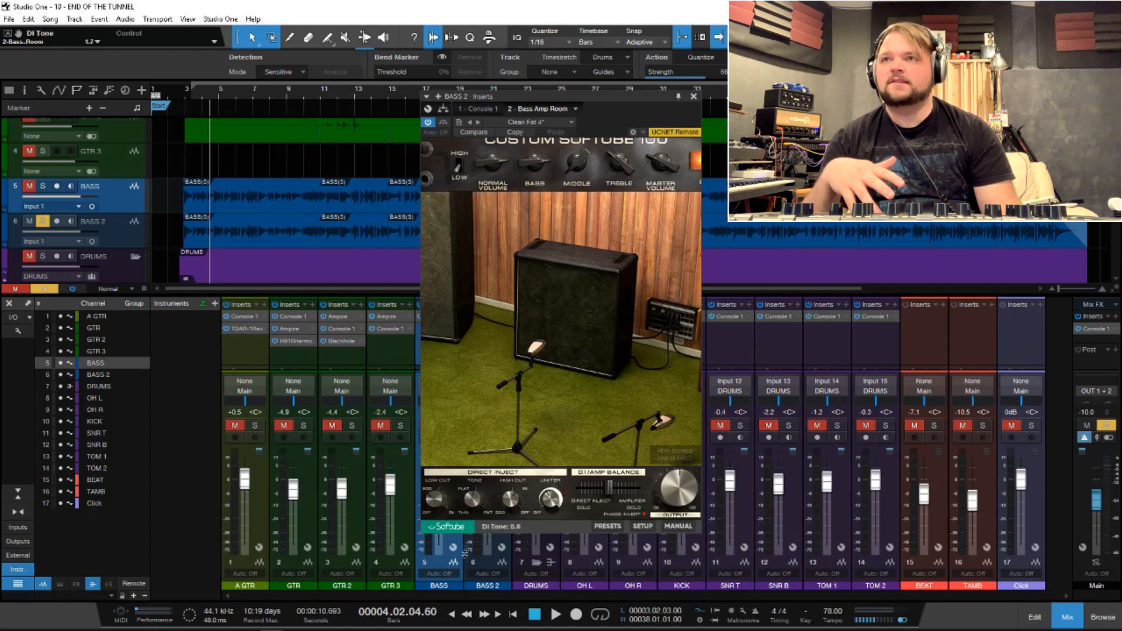
left_click_drag(455, 627, 461, 472)
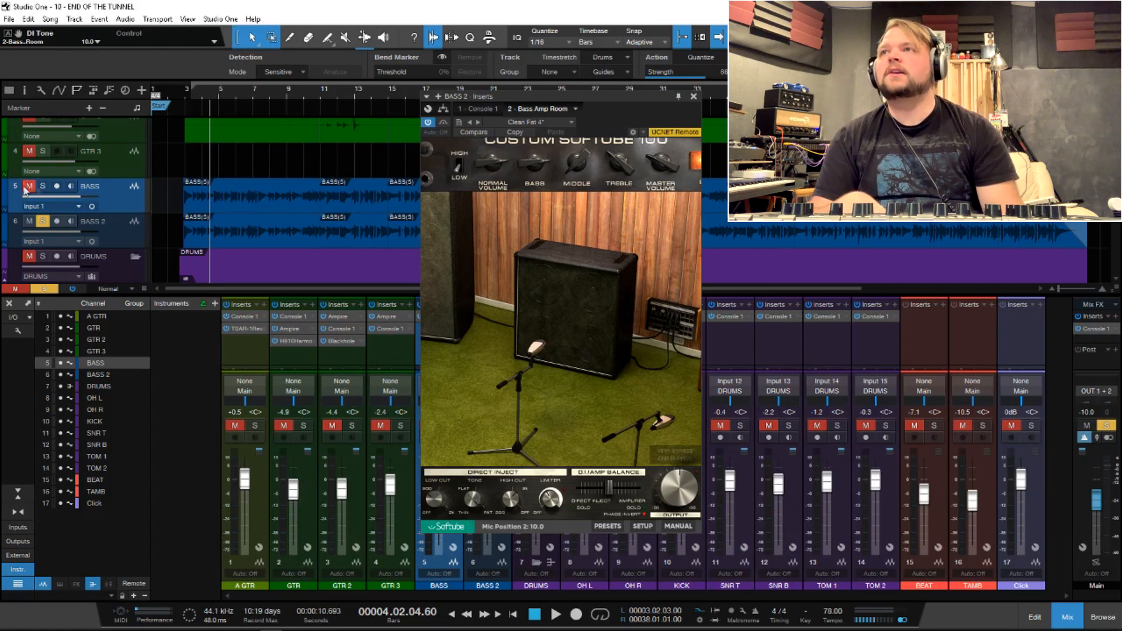
key("space")
mouse_move(72, 203)
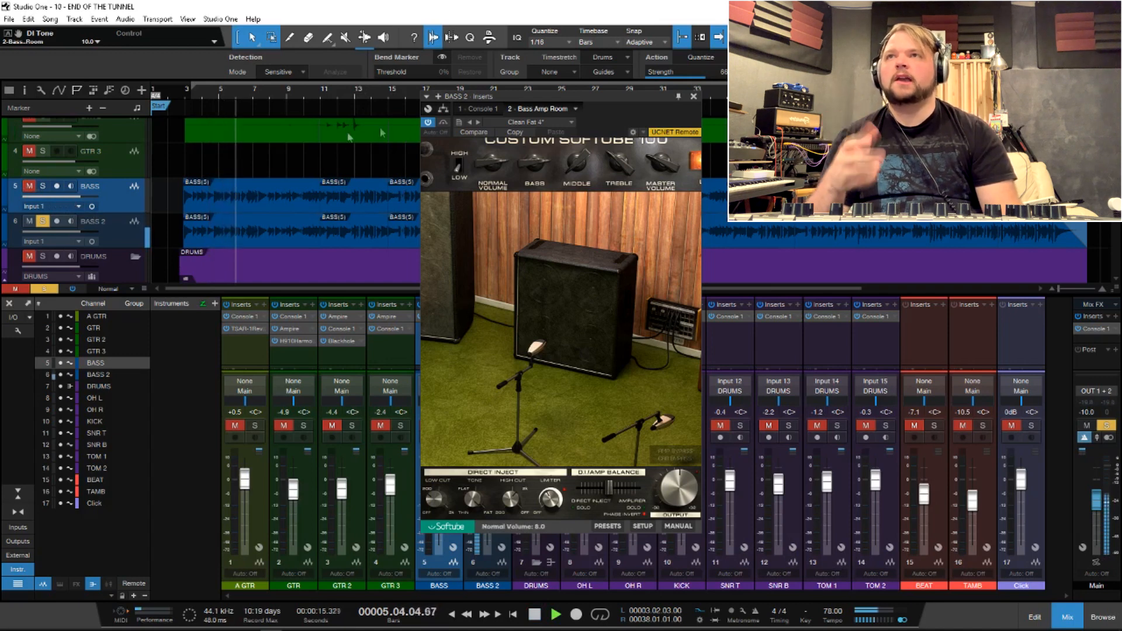
left_click(429, 124)
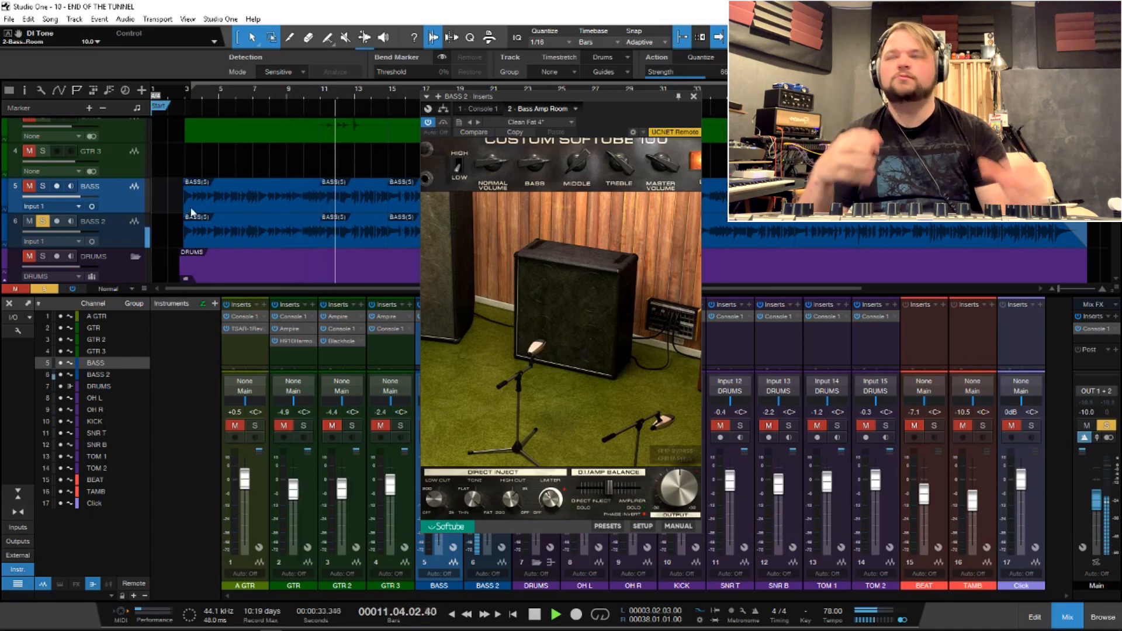
Blend BASS with BASS 2 in solo and in the full mix, setting BASS to -2.0 dB and BASS 2 to -2.6 dB.
left_click(42, 186)
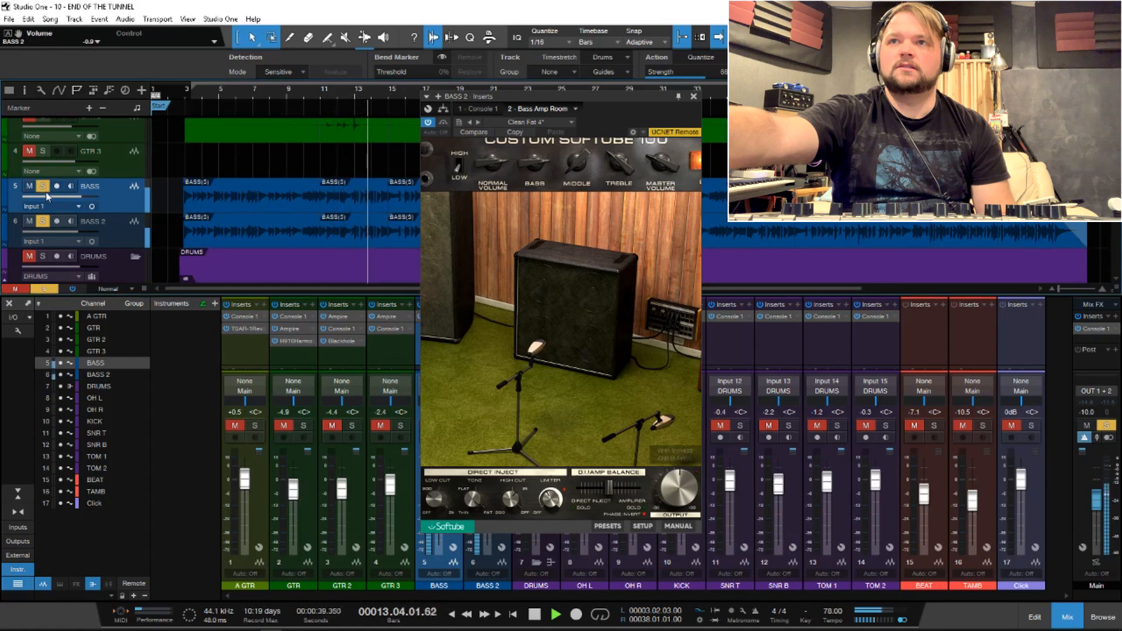
left_click(646, 517)
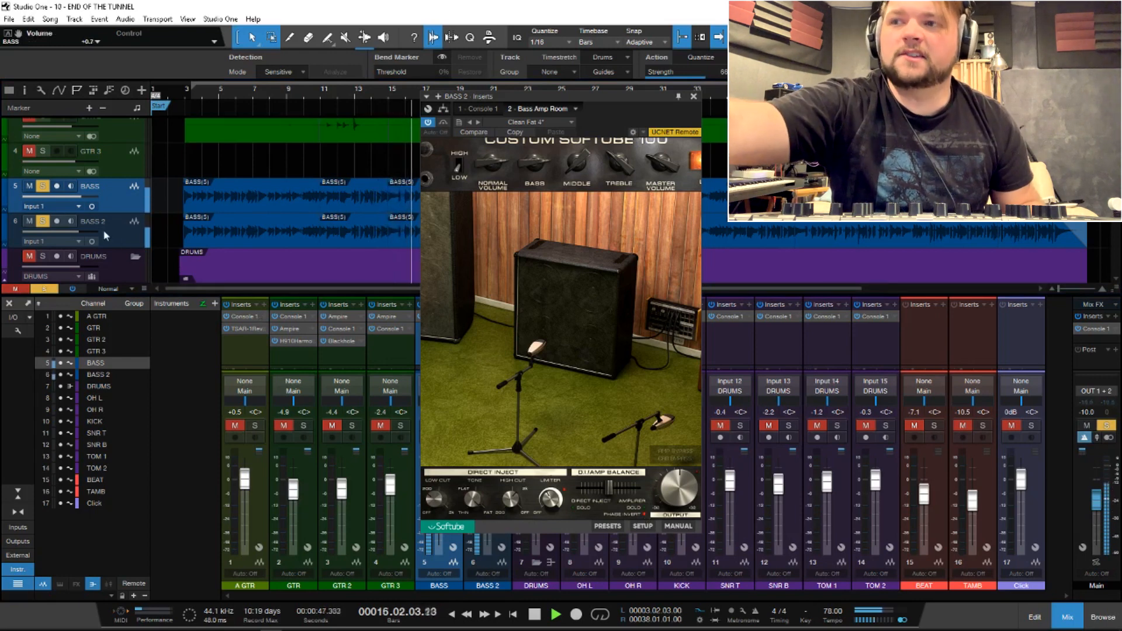
key("s")
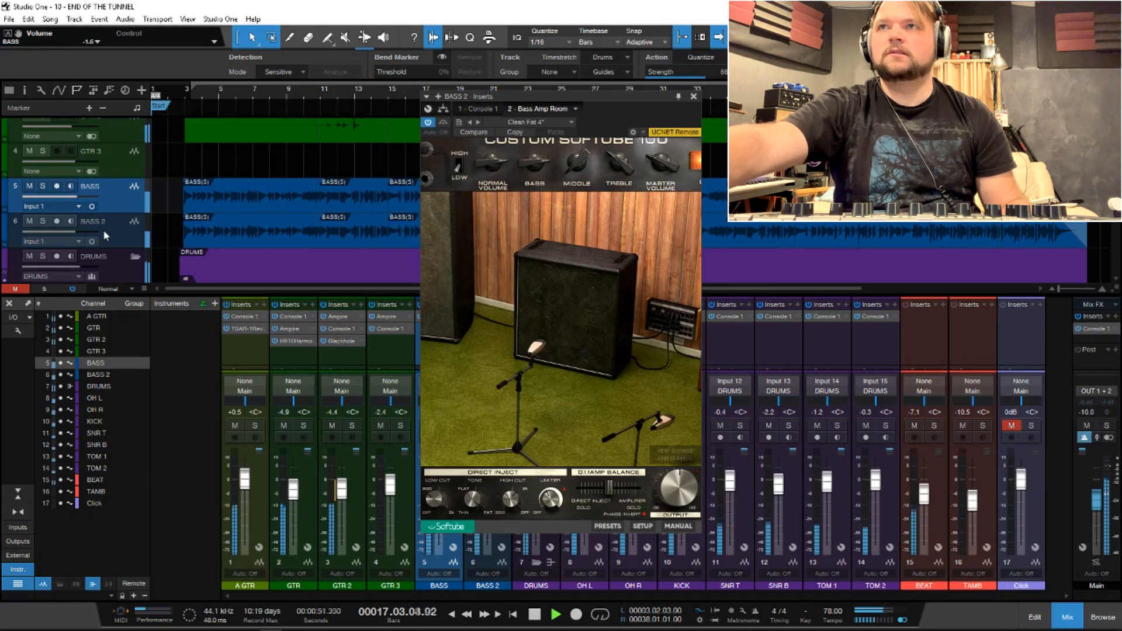
left_click(693, 96)
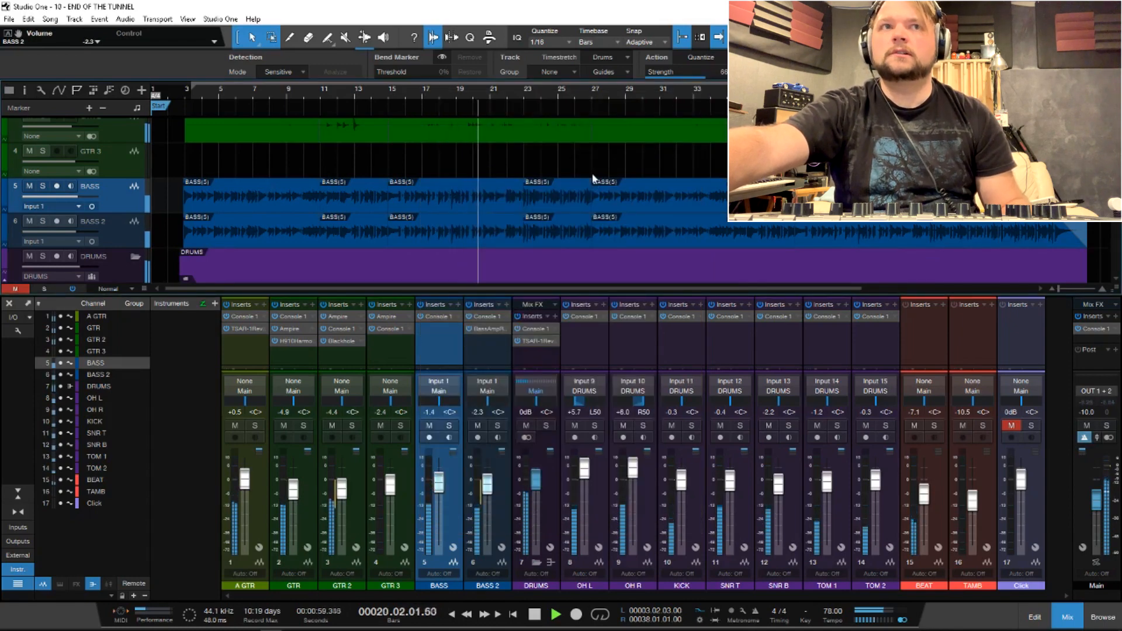
key("space")
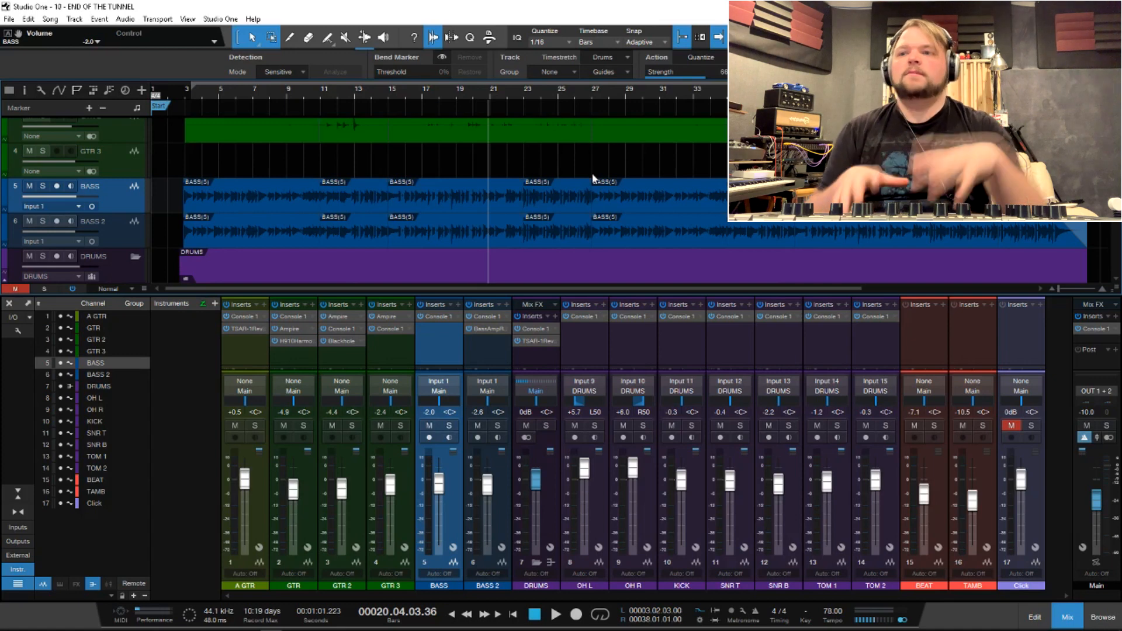
Rebalance the two bass tracks in solo and in the full mix, with BASS at -8.8 dB and BASS 2 at -2.9 dB.
key("s")
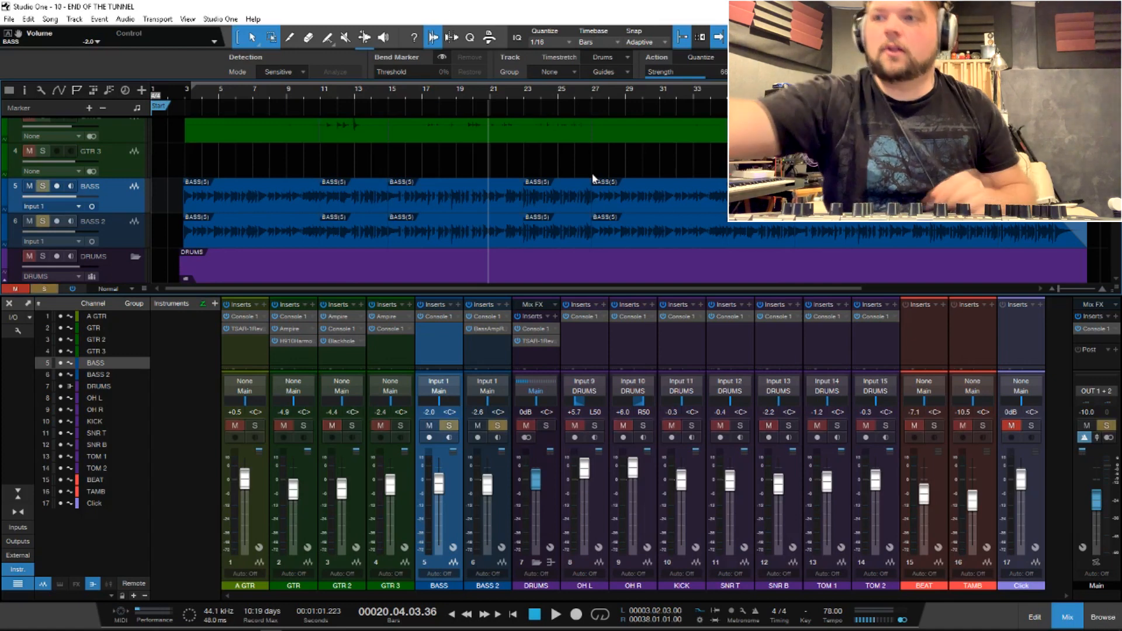
key("space")
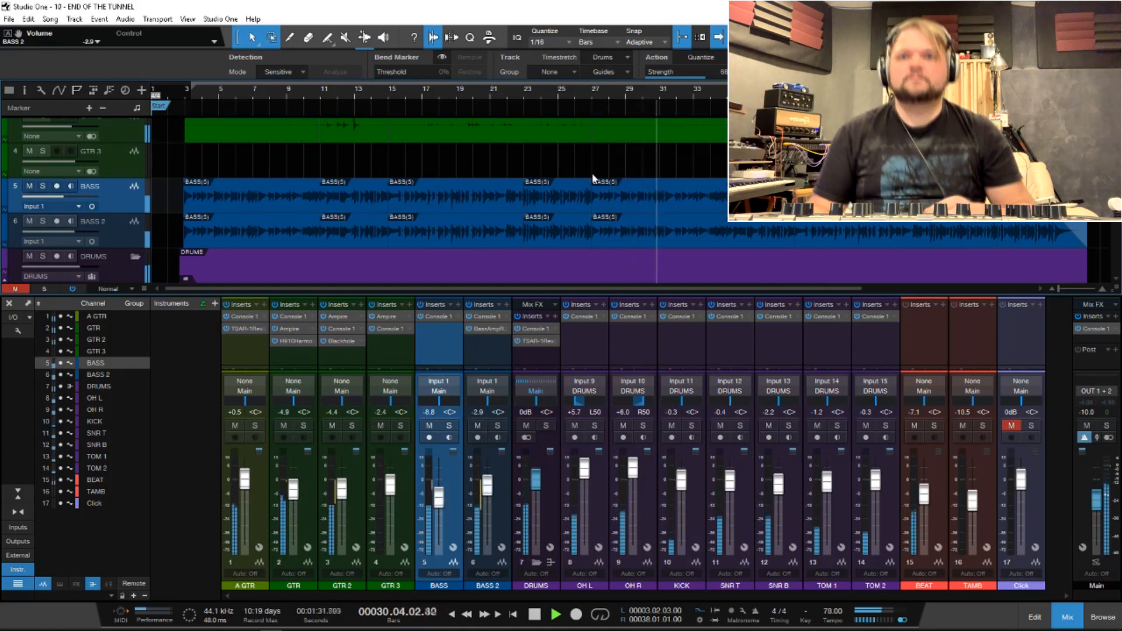
key("space")
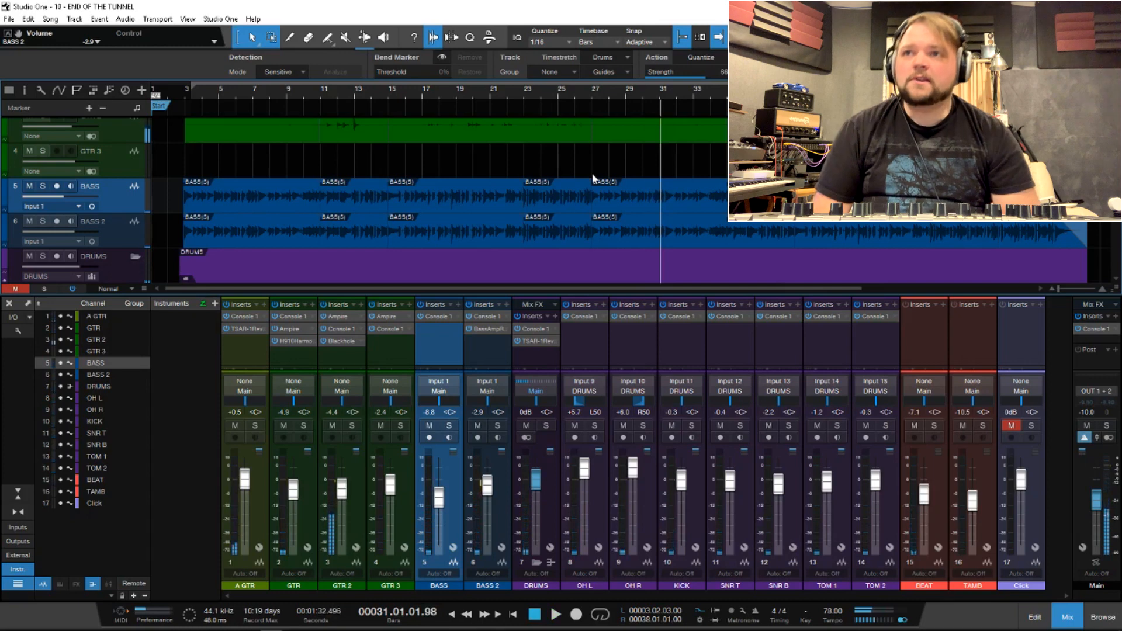